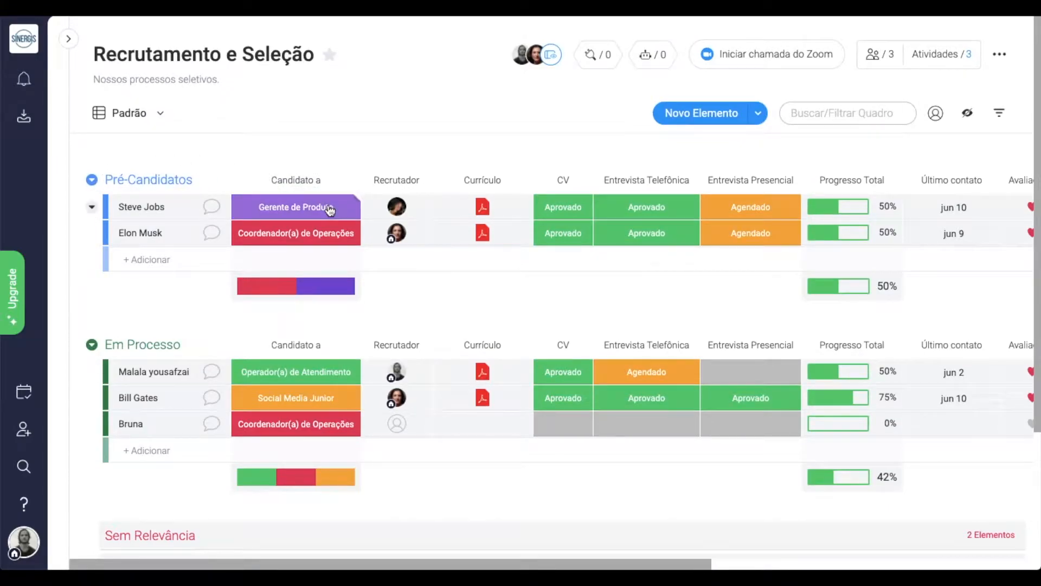
# - Check the Candidato a options for Steve Jobs, keeping Gerente de Produto, and view the assigned recruiter's profile card
pyautogui.click(325, 207)
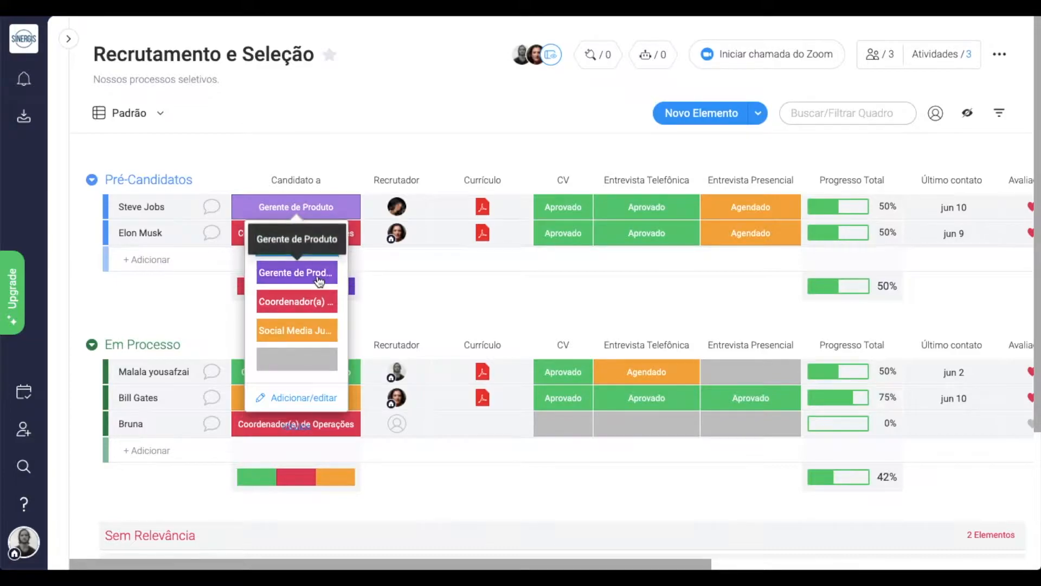
pyautogui.click(297, 273)
pyautogui.moveTo(400, 211)
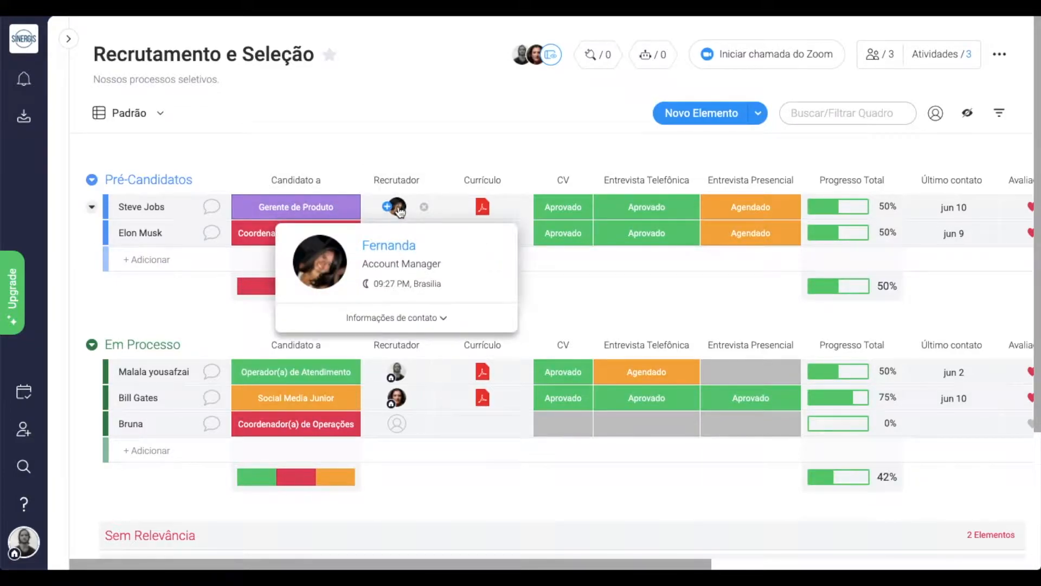
pyautogui.moveTo(399, 233)
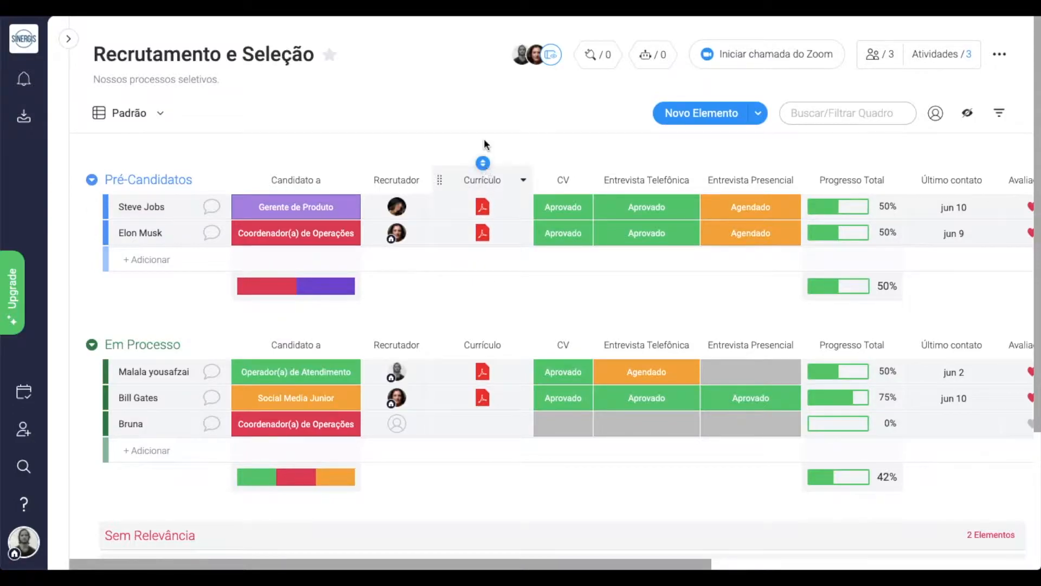
# - Post the note "Ótima entrevista!" on Steve Jobs's Entrevista Telefônica status and review it in the item's updates
pyautogui.hscroll(2, 483, 138)
pyautogui.hscroll(10, 483, 138)
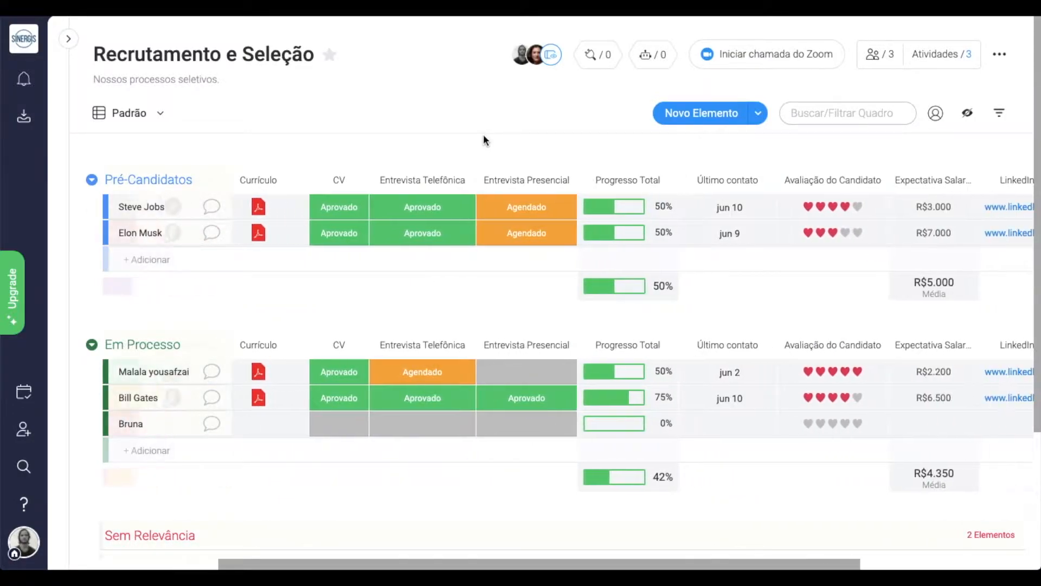
pyautogui.hscroll(-6, 483, 138)
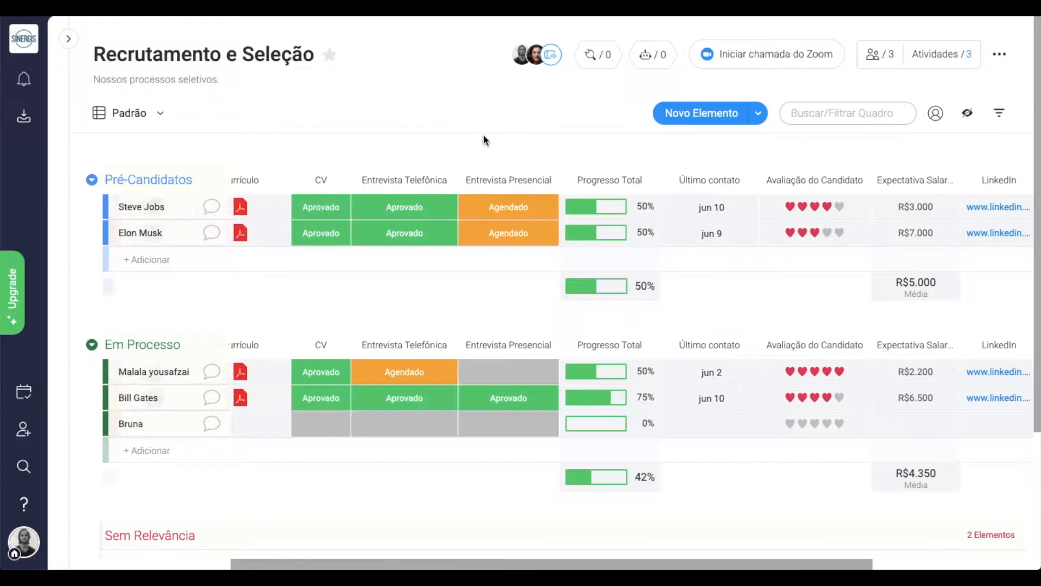
pyautogui.hscroll(-1, 484, 140)
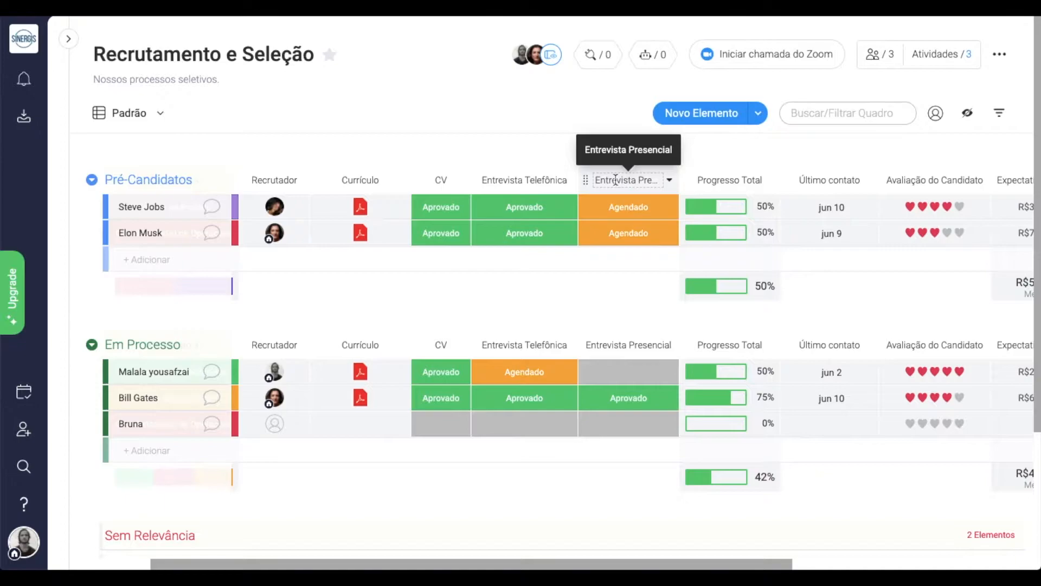
pyautogui.click(575, 202)
pyautogui.write('Ótimae')
pyautogui.click(542, 355)
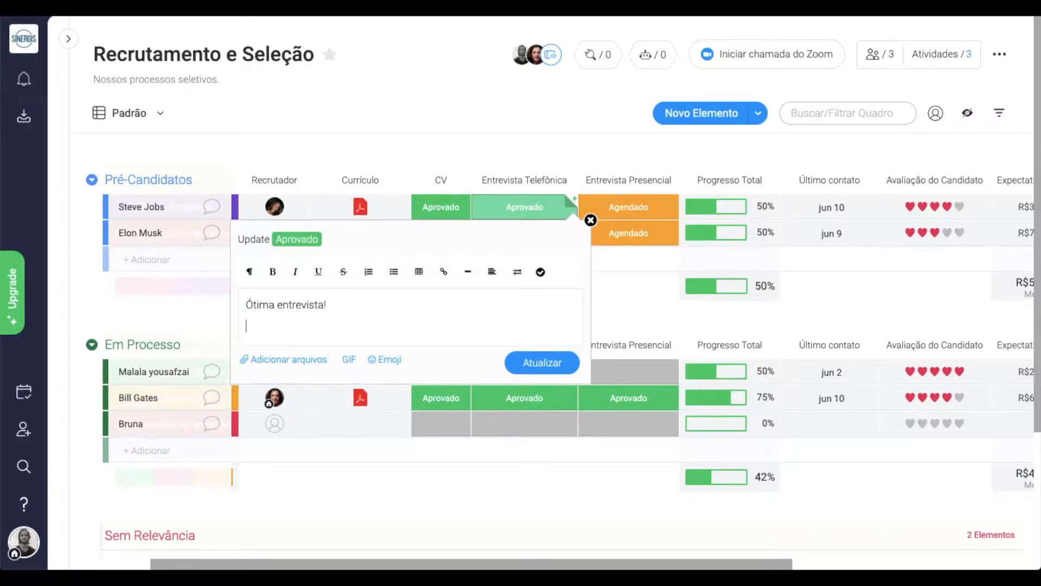
pyautogui.click(211, 207)
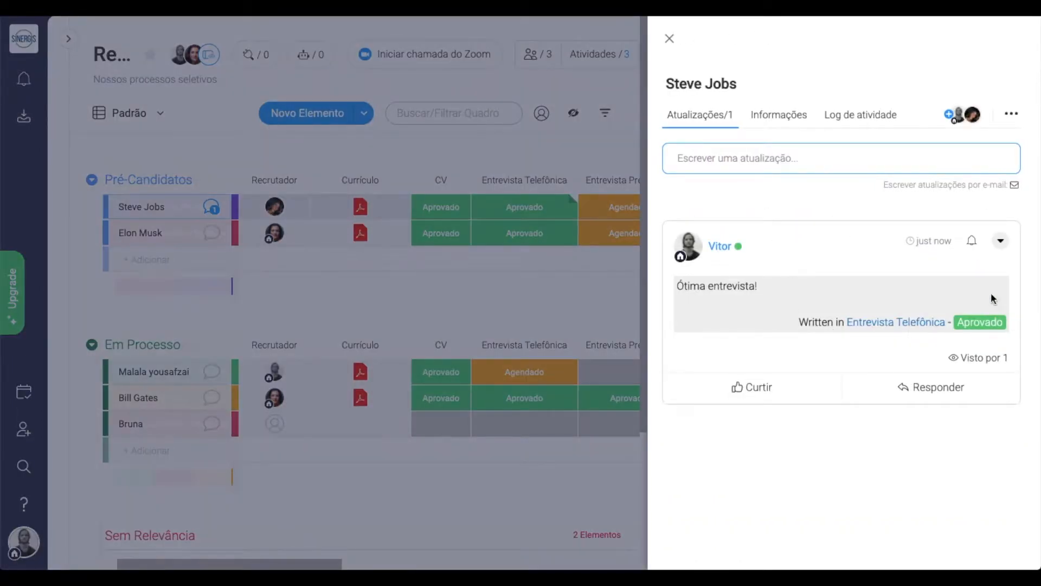
pyautogui.click(669, 38)
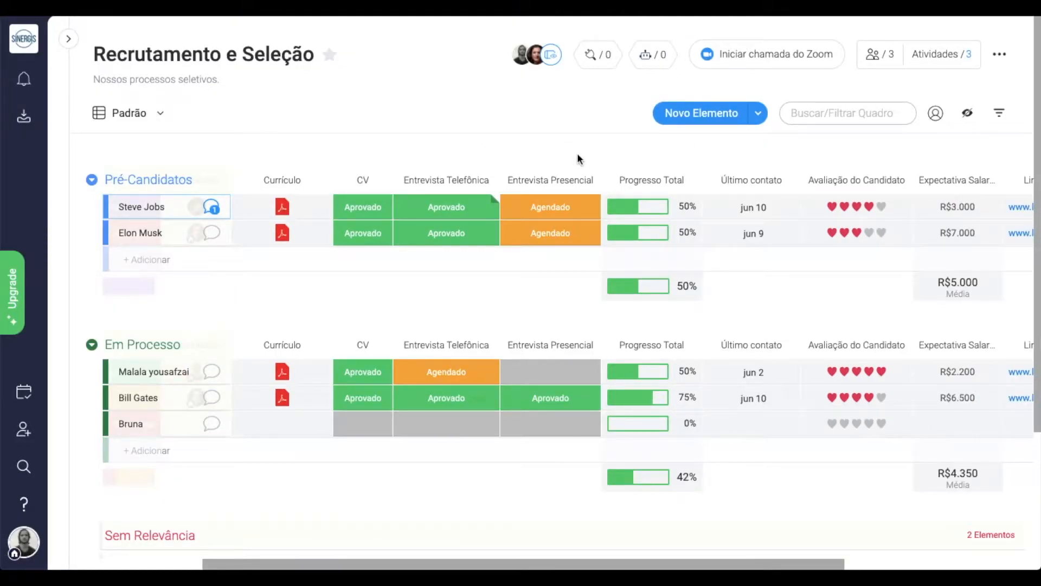
# - Set Steve Jobs's Último contato date to 11 June 2020
pyautogui.hscroll(2, 577, 153)
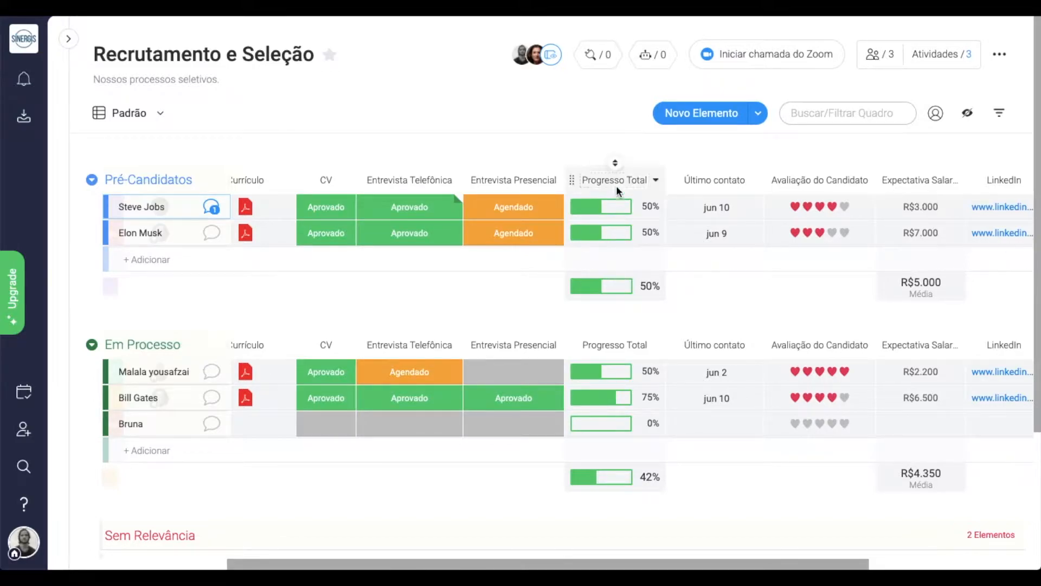
pyautogui.hscroll(4, 681, 153)
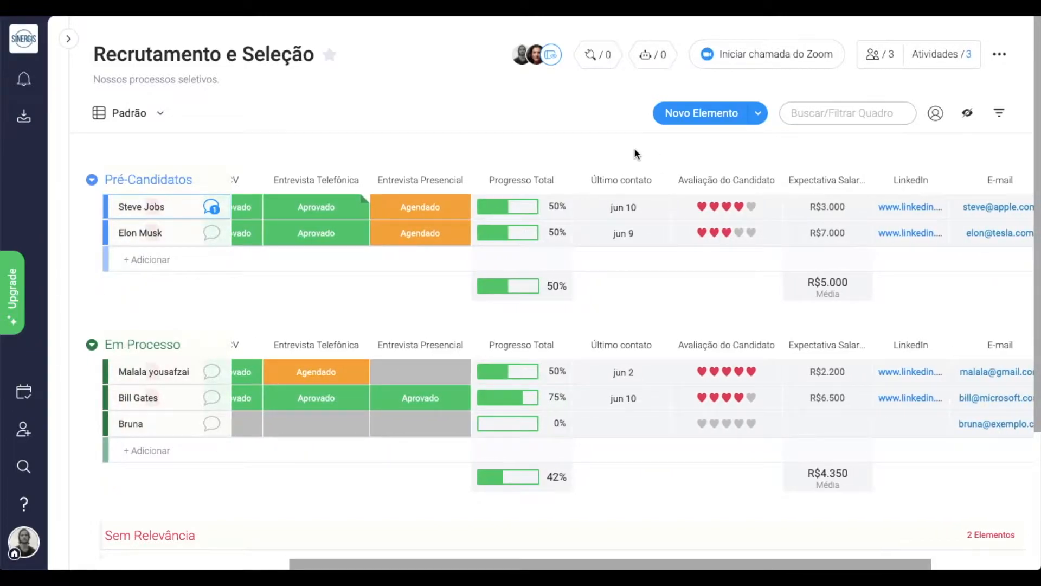
pyautogui.click(640, 205)
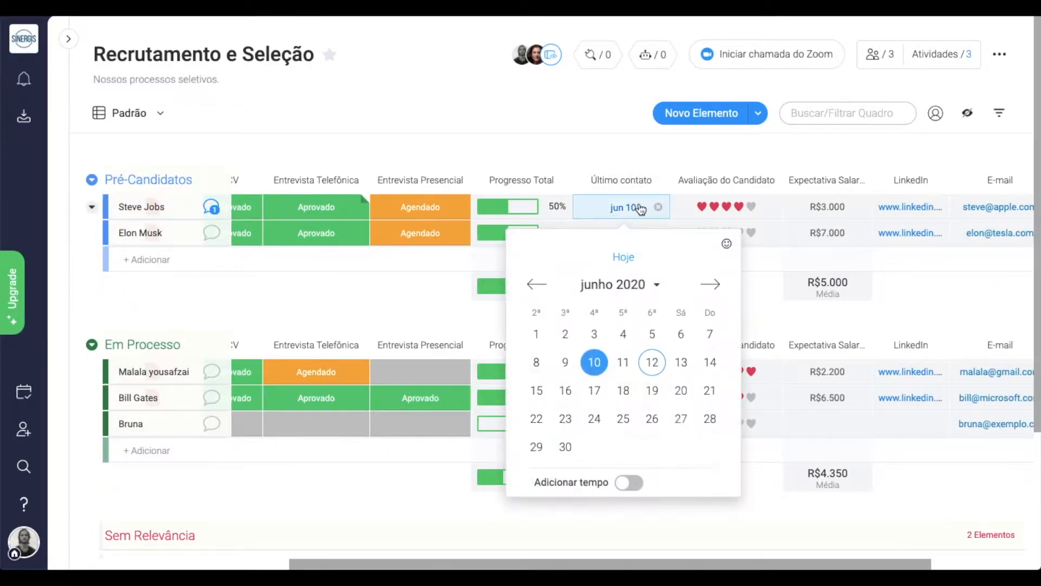
pyautogui.click(623, 361)
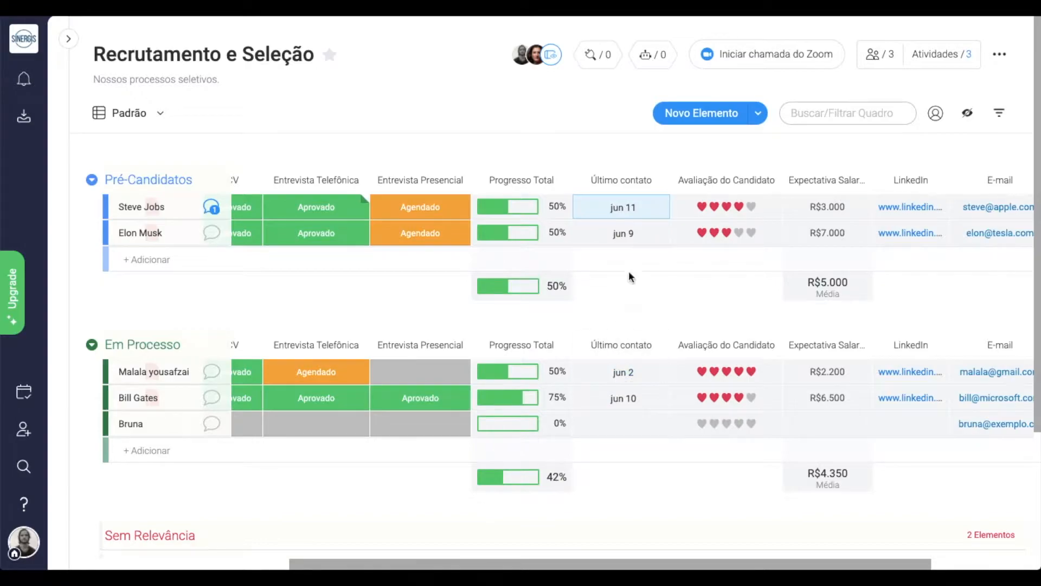
# - Rate both Pré-Candidatos, Steve Jobs and Elon Musk, with five hearts in Avaliação do Candidato
pyautogui.hscroll(5, 629, 281)
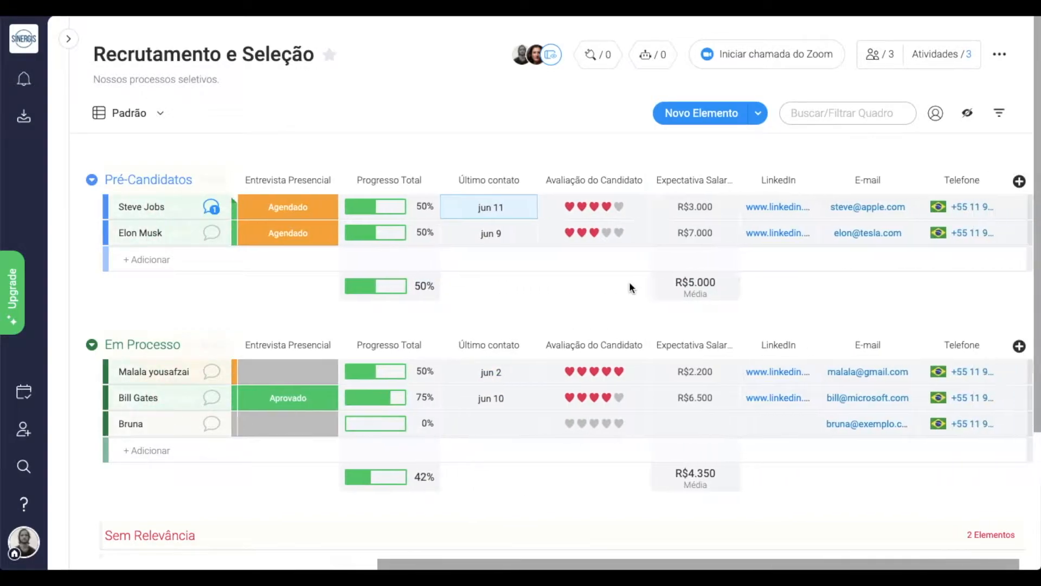
pyautogui.click(617, 207)
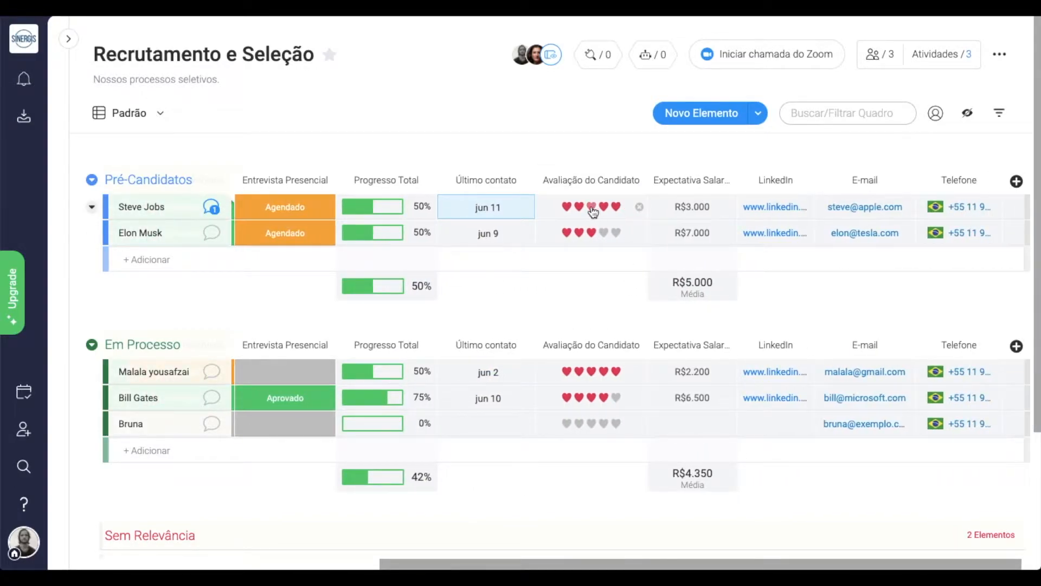
pyautogui.click(592, 208)
pyautogui.click(605, 208)
pyautogui.click(616, 208)
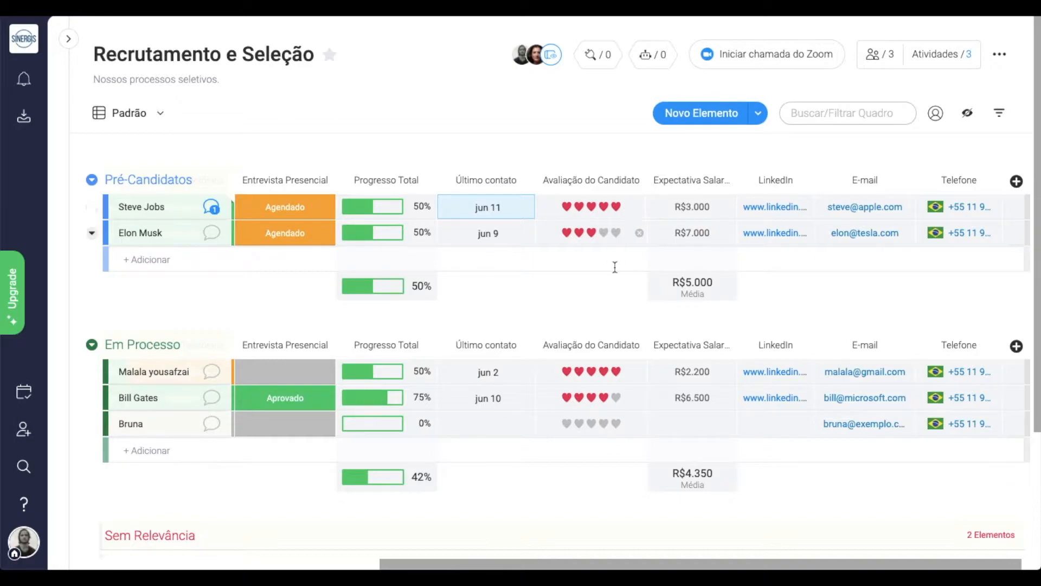
pyautogui.click(617, 234)
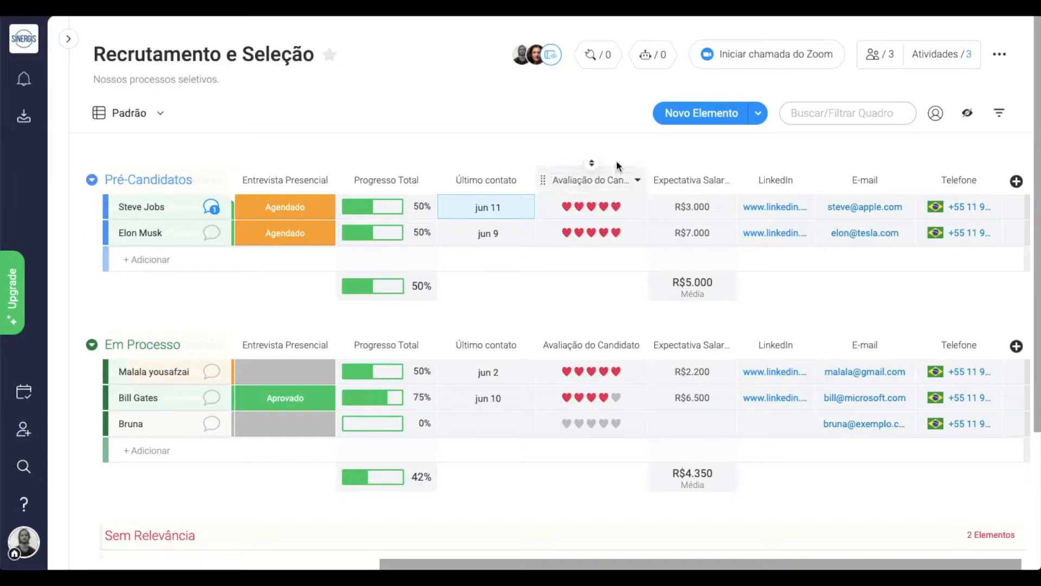
# - Edit Steve Jobs's Expectativa Salarial value, entering R$3.000
pyautogui.hscroll(1, 618, 147)
pyautogui.click(674, 205)
pyautogui.write('4')
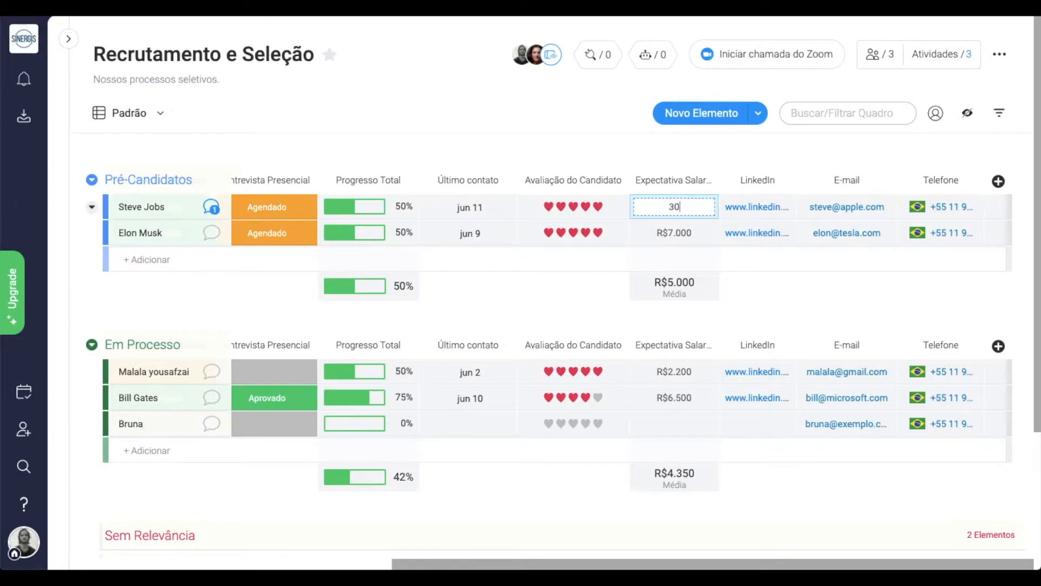
pyautogui.press('Return')
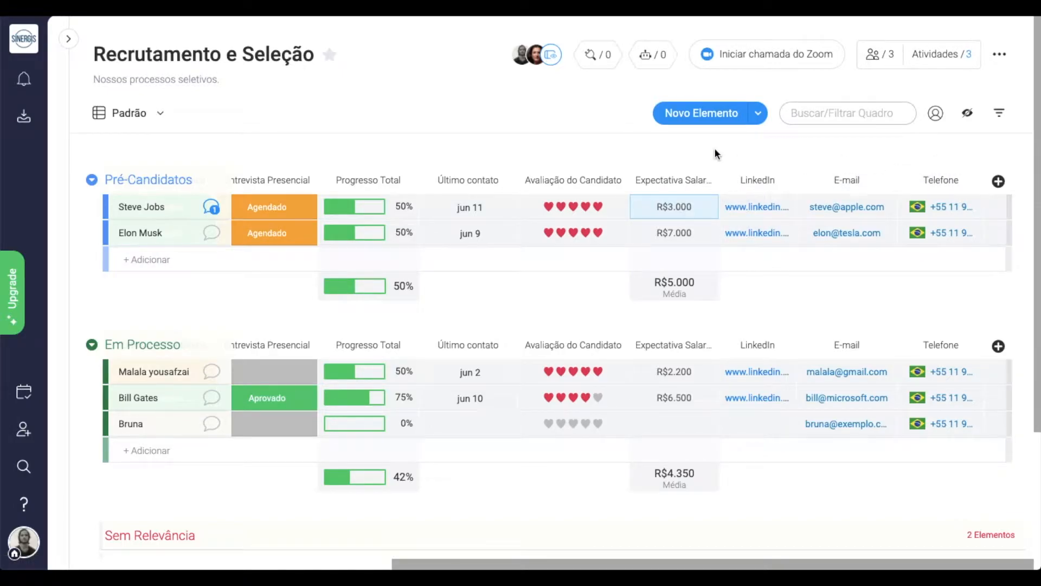
# - Add a form view from the full collection of board views, keeping the name Formulário
pyautogui.hscroll(-10, 714, 147)
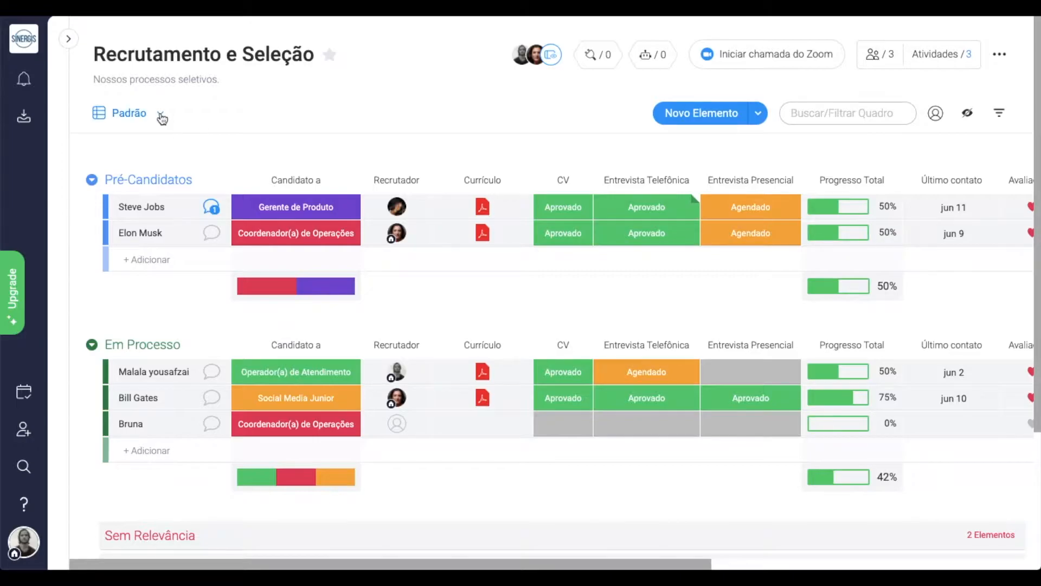
pyautogui.click(160, 113)
pyautogui.moveTo(296, 245)
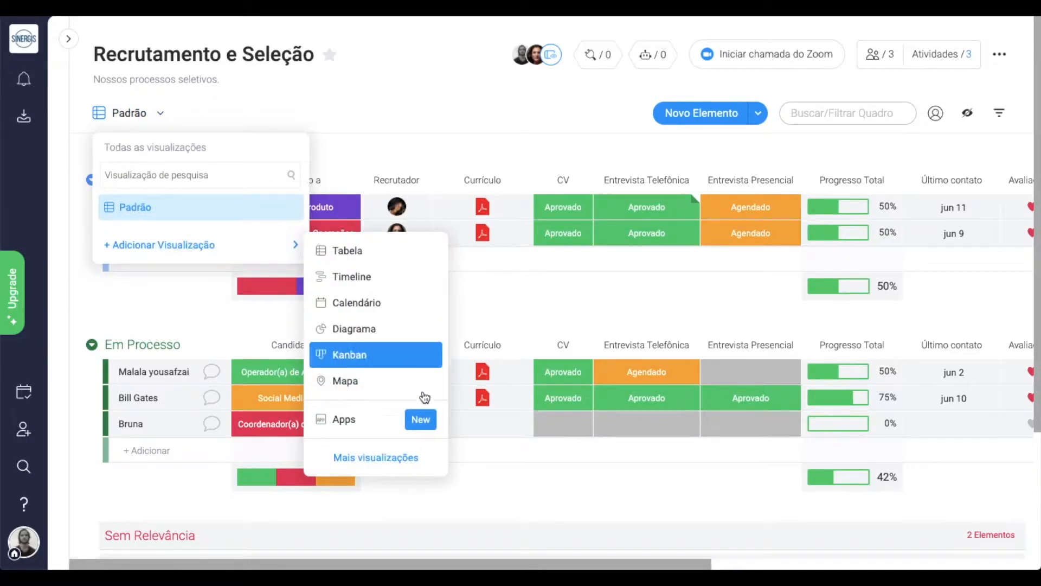
pyautogui.click(418, 461)
pyautogui.scroll(-3, 418, 464)
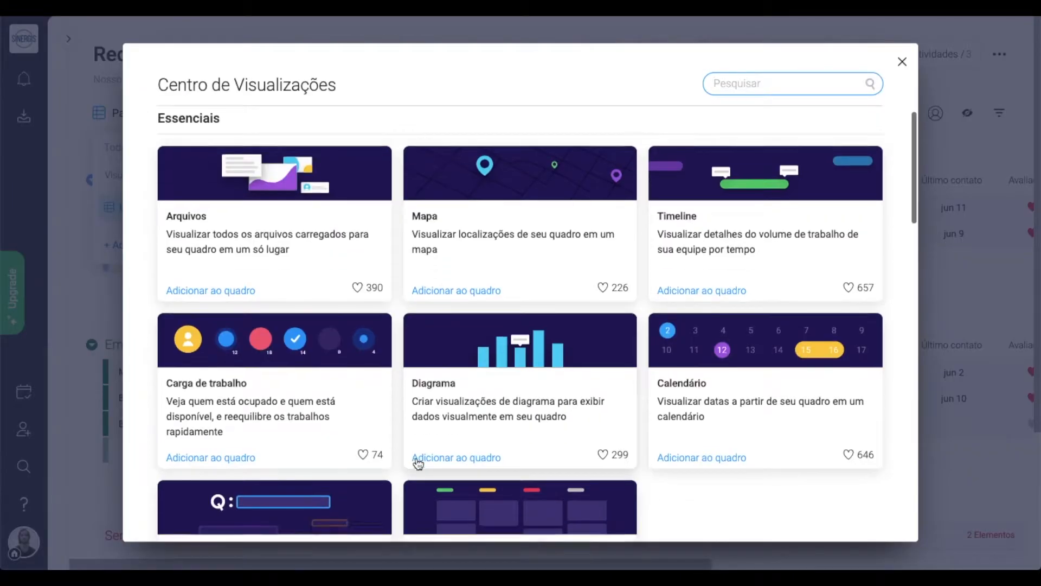
pyautogui.click(212, 483)
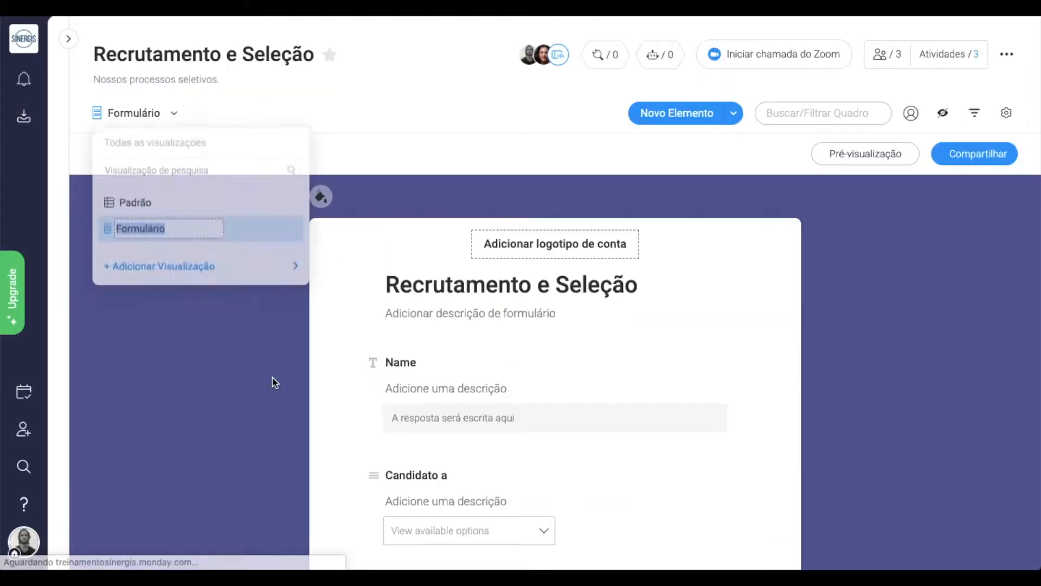
pyautogui.click(272, 377)
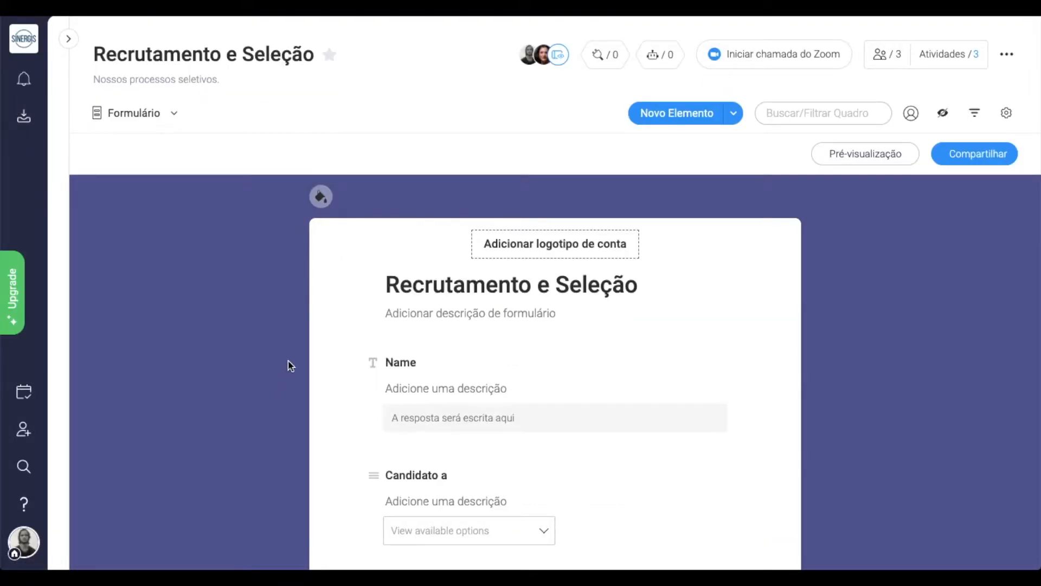
# - Add the account logo to the form and title it "Vem trabalhar com a gente!"
pyautogui.click(532, 244)
pyautogui.click(532, 285)
pyautogui.write('Vem trabalhar com a gente!')
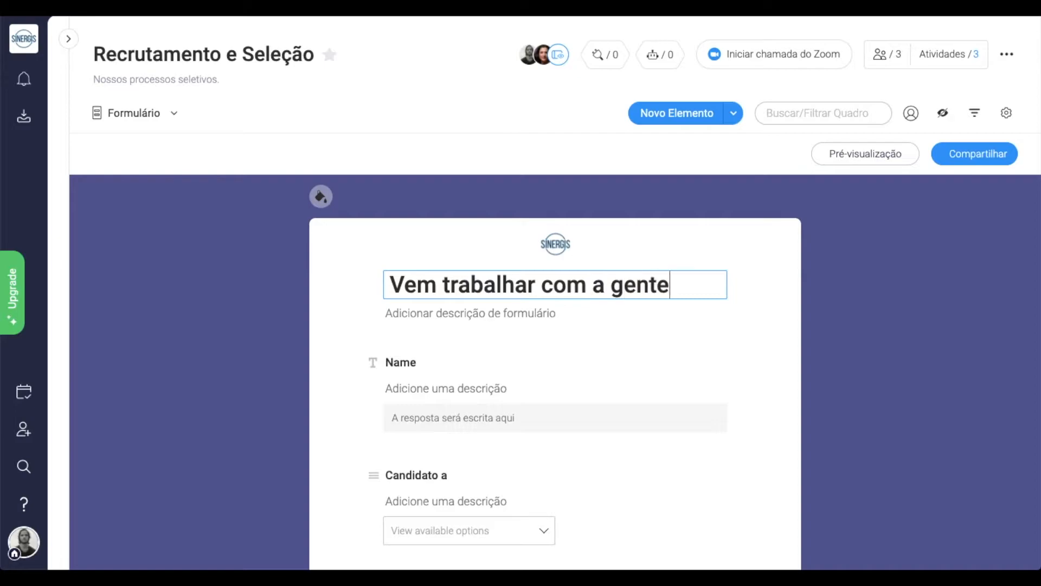
# - Give the form the description "Preencha o formulário para fazer sua pré-candidatura a uma de nossas vagas. ✨" and retitle the Name question "Qual é o seu nome?"
pyautogui.press('Tab')
pyautogui.write('Preencha o formulário para fazer sua pré-candidatura a uma de nossas vagas.')
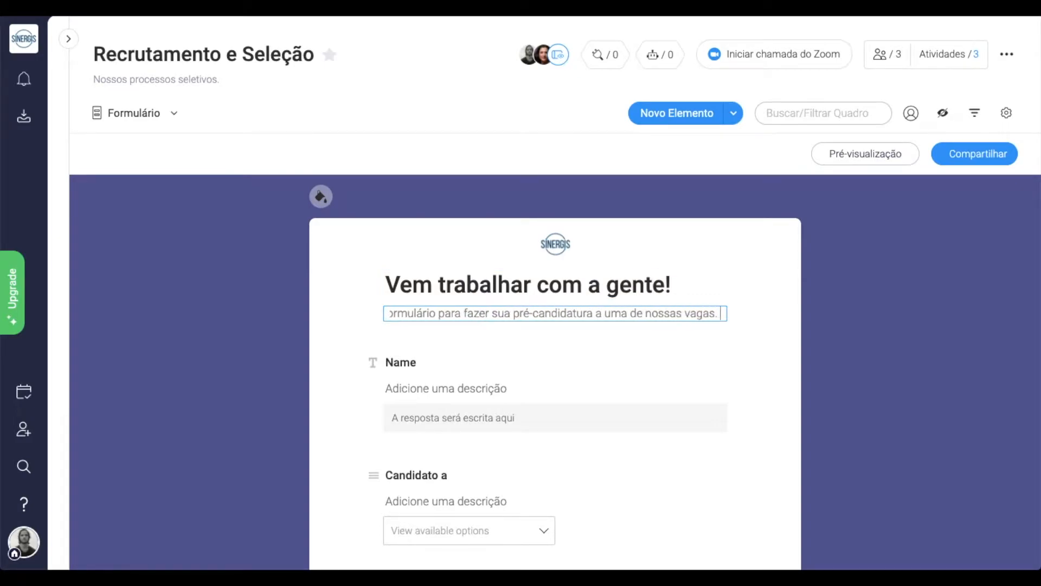
pyautogui.press('Tab')
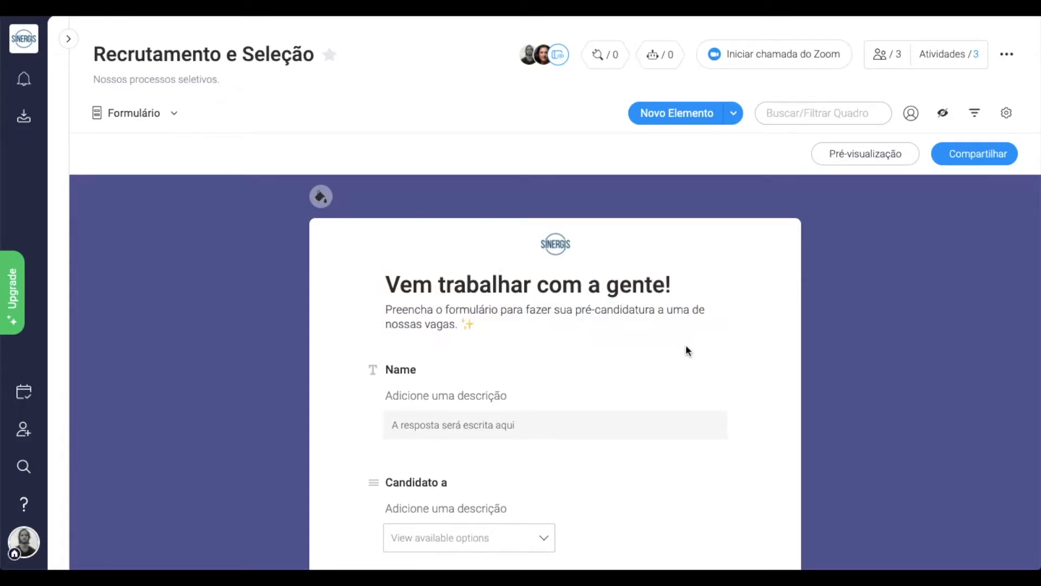
pyautogui.write('Qual é o seu nome?')
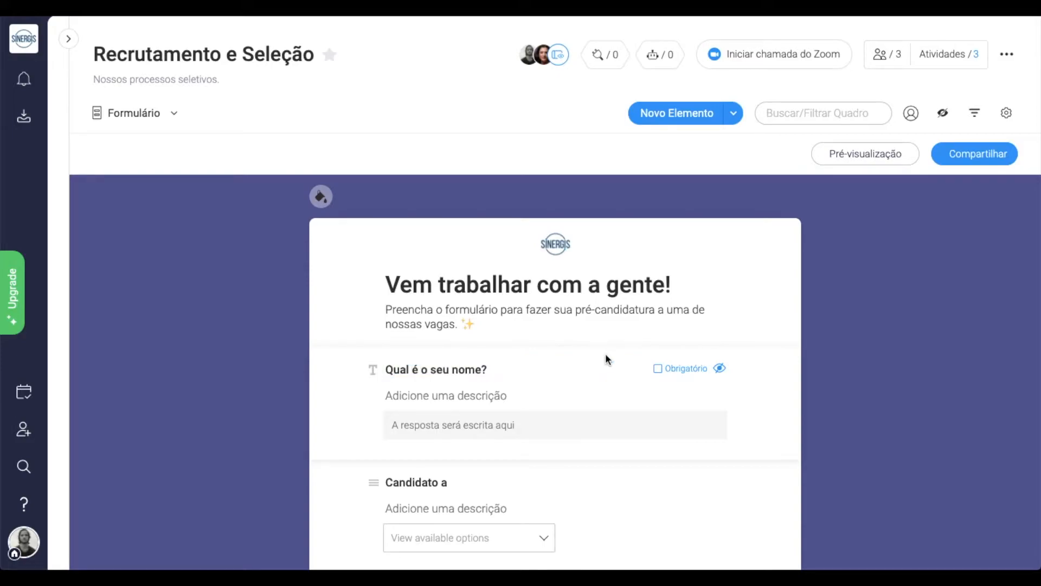
# - Retitle the Candidato a question "À qual vaga você quer se candidatar?" with the description "Abaixo você encontra as vagas disponíveis no momento."
pyautogui.scroll(-3, 662, 347)
pyautogui.doubleClick(421, 331)
pyautogui.hotkey('ctrl', 'a')
pyautogui.write('À qual vaga você quer se candidatar?')
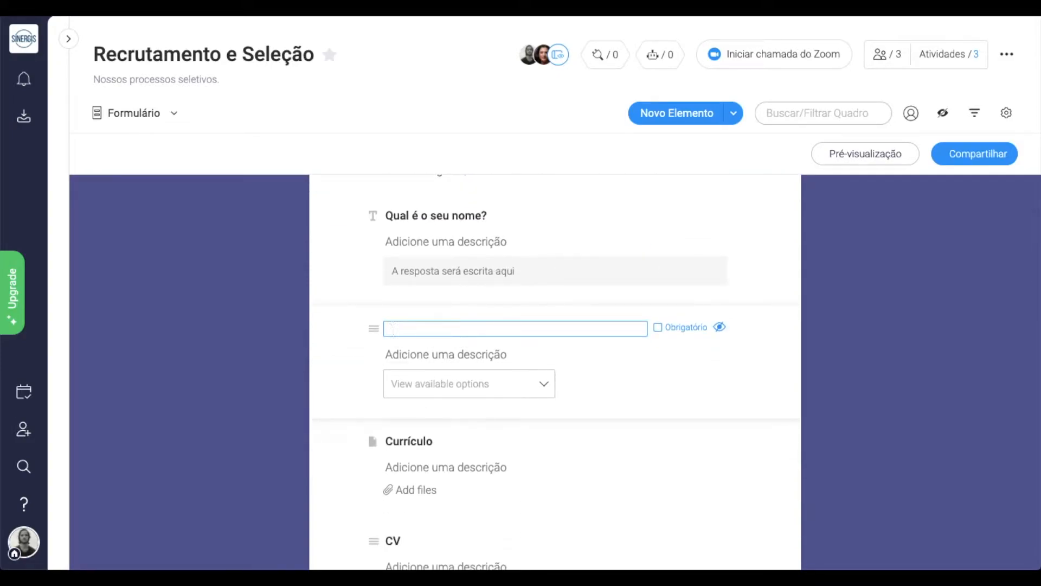
pyautogui.press('Tab')
pyautogui.write('Abaixo você encontra as vagas disponíveis no momento.')
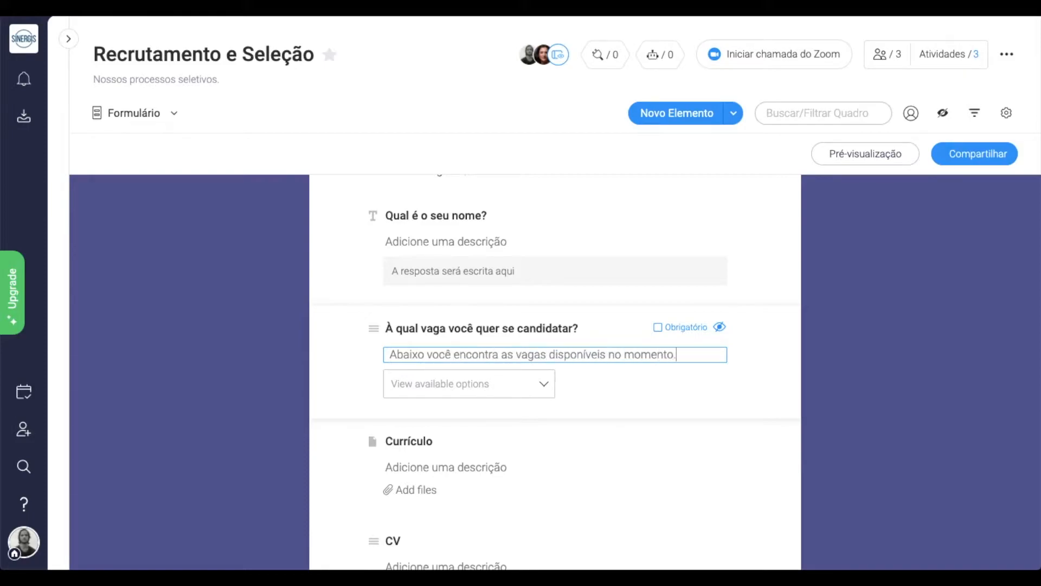
# - Retitle the Currículo question "Adicione seu currículo:" and describe it as "Insira um documento .pdf"
pyautogui.scroll(-1, 553, 380)
pyautogui.doubleClick(408, 379)
pyautogui.write('Adicione seu currículo:')
pyautogui.click(416, 405)
pyautogui.write('Insira um documento .pdf')
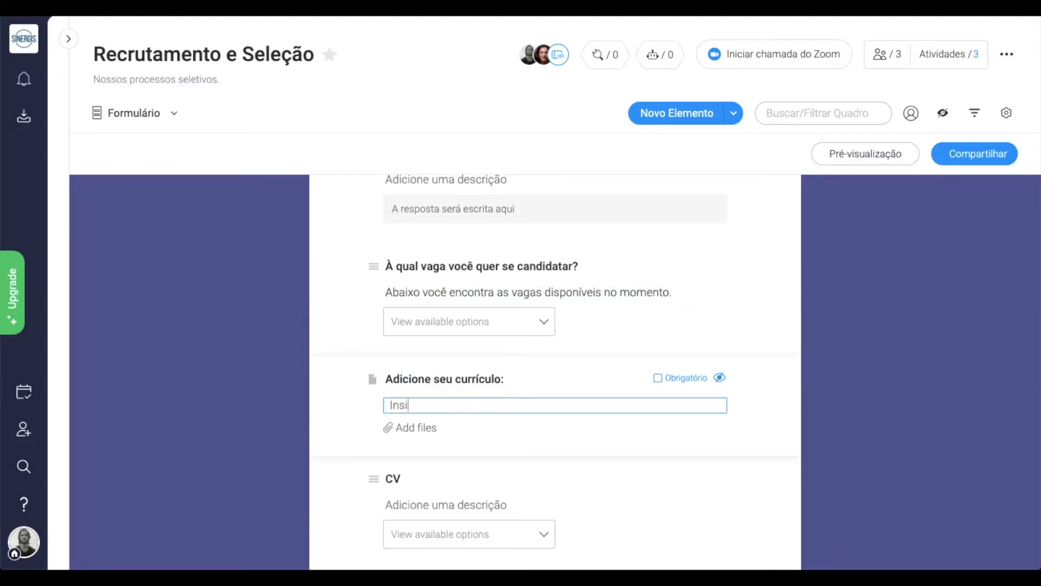
# - Hide the CV, Entrevista Telefônica, Entrevista Presencial, Último contato and Avaliação do Candidato questions from the form, leaving Expectativa Salarial shown
pyautogui.scroll(-3, 416, 405)
pyautogui.scroll(-1, 719, 293)
pyautogui.click(719, 284)
pyautogui.click(719, 339)
pyautogui.scroll(-2, 721, 374)
pyautogui.click(720, 380)
pyautogui.click(721, 374)
pyautogui.scroll(-2, 723, 368)
pyautogui.click(724, 367)
pyautogui.scroll(-1, 724, 366)
pyautogui.click(723, 354)
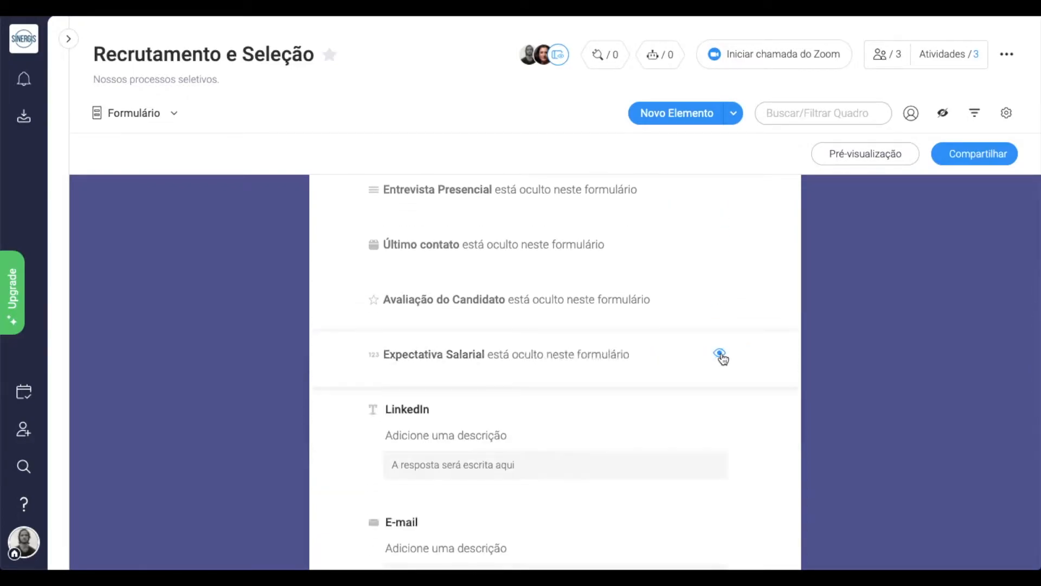
pyautogui.click(721, 353)
# - Retitle the Expectativa Salarial question "Qual é sua expectativa salarial?"
pyautogui.click(444, 355)
pyautogui.write('Qual é sua expe')
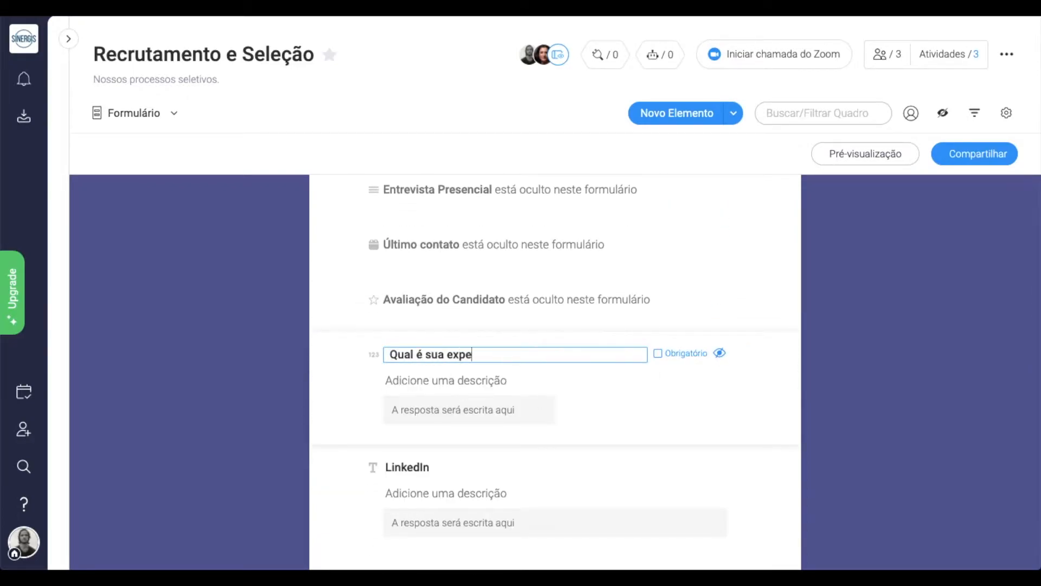
pyautogui.write('ctativa salarial?')
# - Retitle the LinkedIn question "Diga-nos o seu LinkedIn." with the description "Cole a url completa do seu perfil."
pyautogui.scroll(-2, 609, 363)
pyautogui.click(434, 372)
pyautogui.write('Diga-nos o seu Linked')
pyautogui.press('Tab')
pyautogui.write('Cole a url completa do seu perfil.')
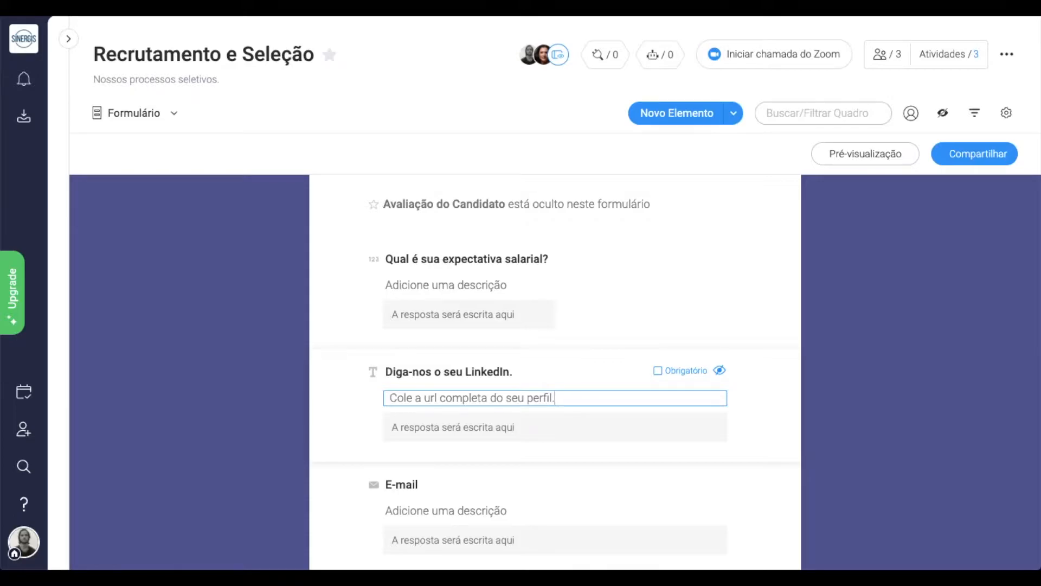
# - Retitle the E-mail question "Qual é o e-mail que você mais usa?"
pyautogui.scroll(-2, 555, 369)
pyautogui.click(401, 349)
pyautogui.write('Qual é o e-mail que você mais usa?')
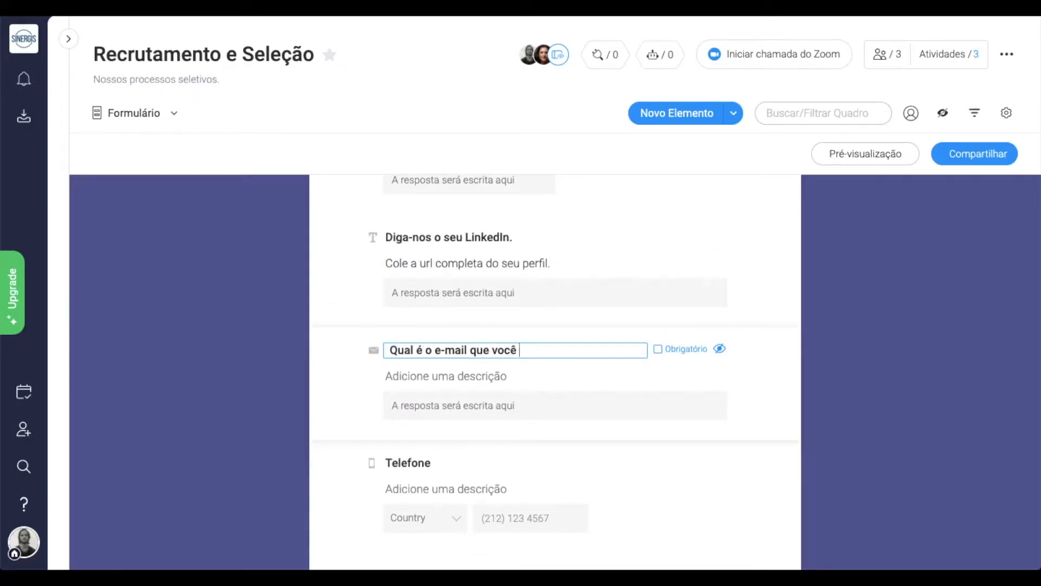
# - Retitle the Telefone question "E o seu telefone?" and hide the question below it from the form
pyautogui.click(408, 463)
pyautogui.write('E o seu telefone?')
pyautogui.scroll(-2, 555, 369)
pyautogui.scroll(-1, 720, 396)
pyautogui.click(721, 396)
# - Make the e-mail, salary expectation, résumé, job opening and name questions mandatory
pyautogui.scroll(1, 688, 368)
pyautogui.scroll(3, 687, 369)
pyautogui.click(686, 347)
pyautogui.scroll(2, 685, 327)
pyautogui.click(683, 320)
pyautogui.scroll(5, 683, 320)
pyautogui.click(687, 353)
pyautogui.scroll(2, 687, 353)
pyautogui.click(684, 320)
pyautogui.scroll(2, 685, 323)
pyautogui.click(685, 329)
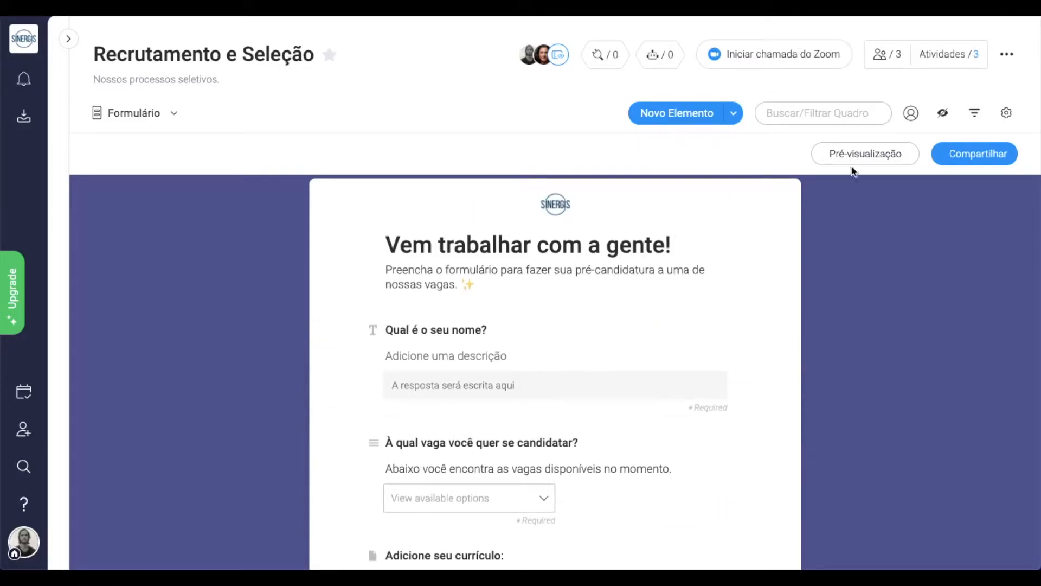
# - Set Pré-Candidatos as the group that receives the form's responses
pyautogui.click(1006, 113)
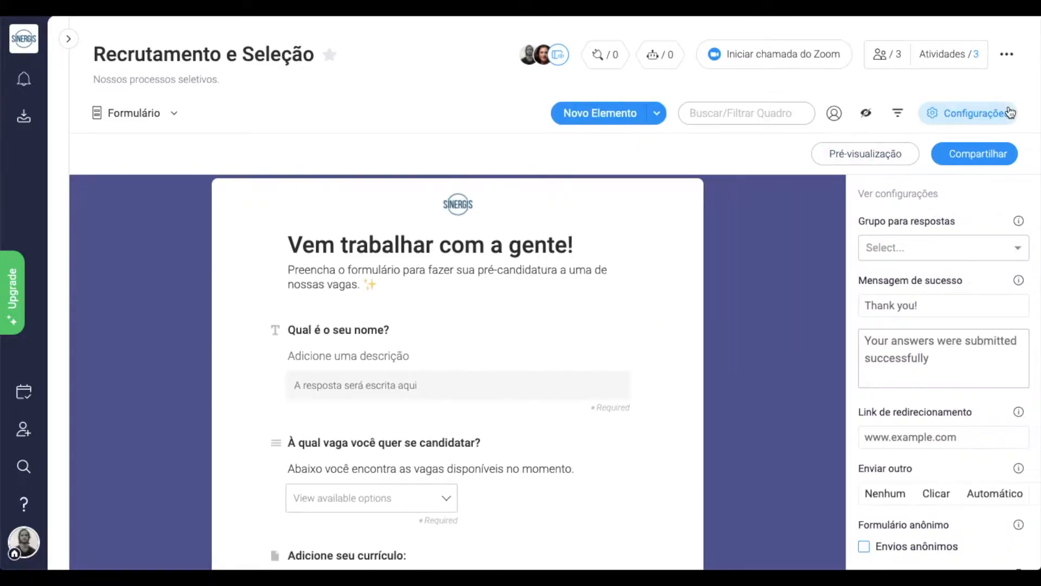
pyautogui.click(963, 260)
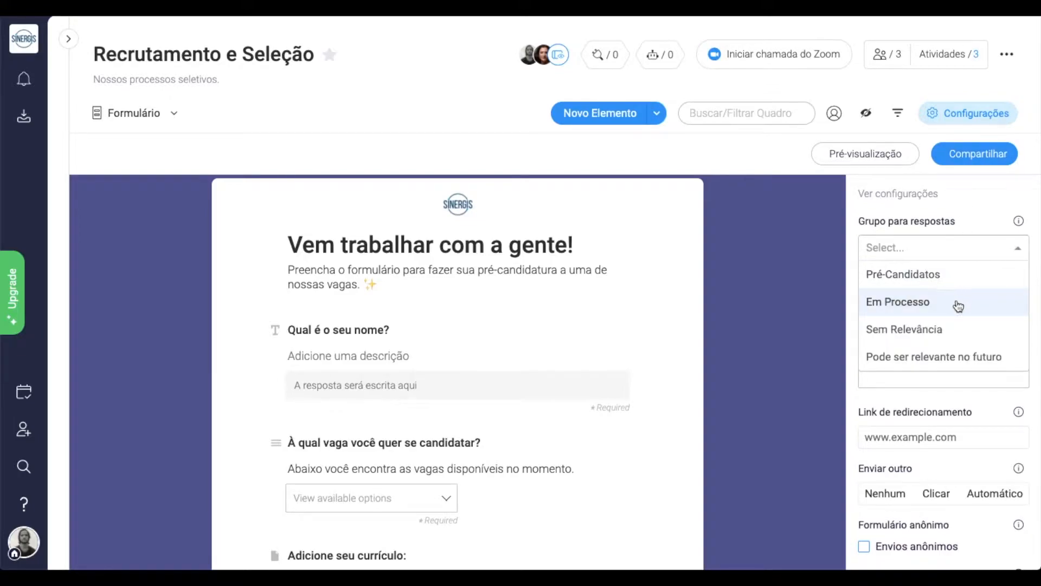
pyautogui.click(955, 279)
# - Set the form's success message to "Muito obrigado!" with the text "Recebemos a sua inscrição."
pyautogui.click(957, 303)
pyautogui.write('Muito obrigado!')
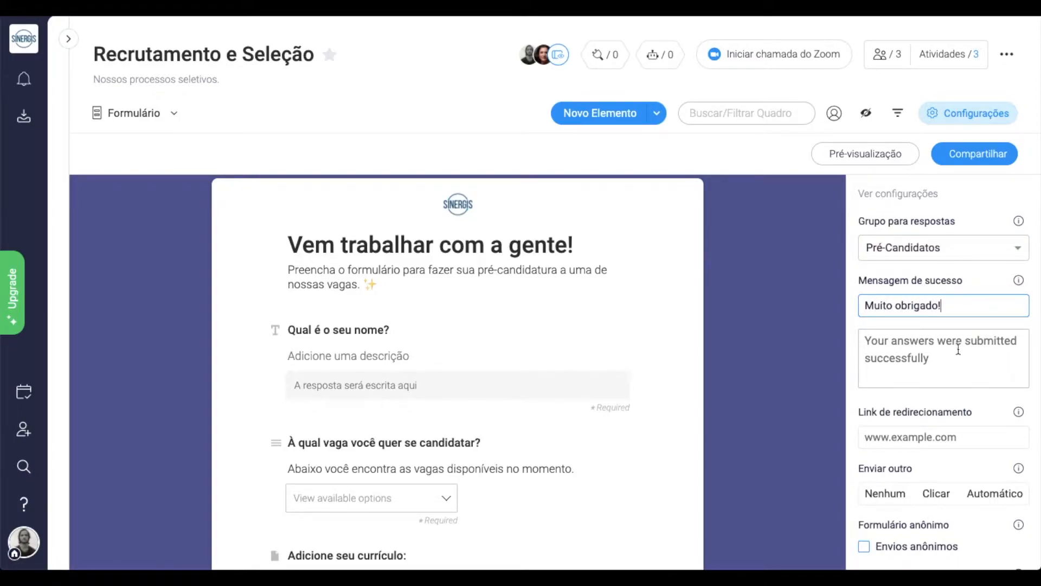
pyautogui.click(958, 350)
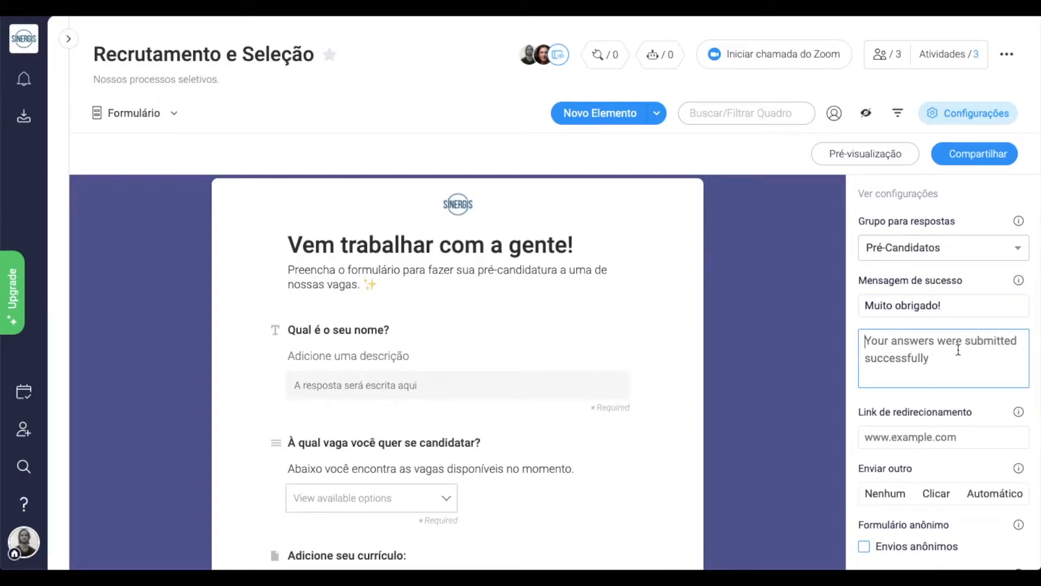
pyautogui.write('Recebemos a sua inscrição.')
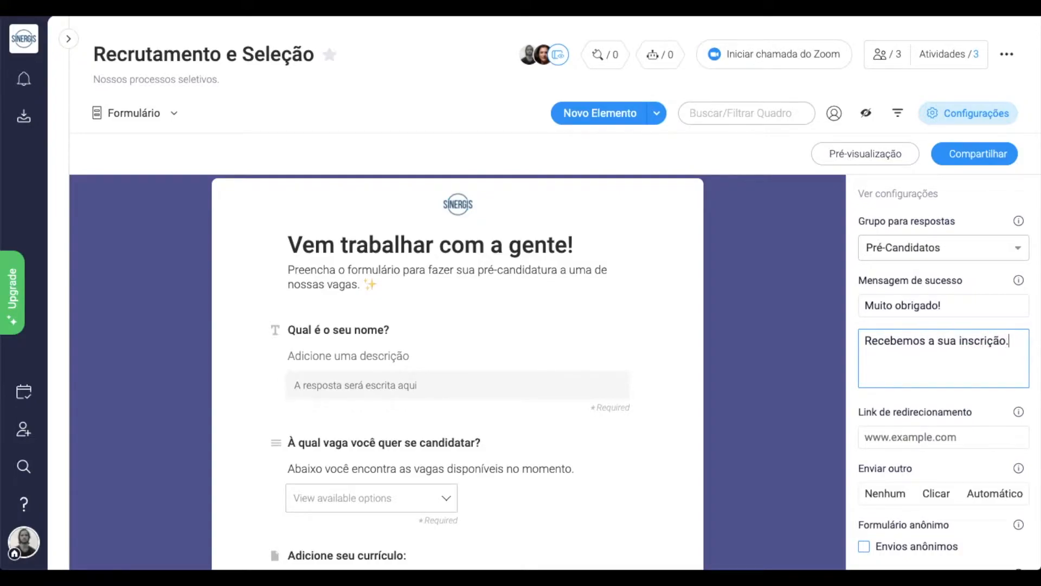
pyautogui.scroll(-3, 944, 371)
pyautogui.scroll(3, 944, 370)
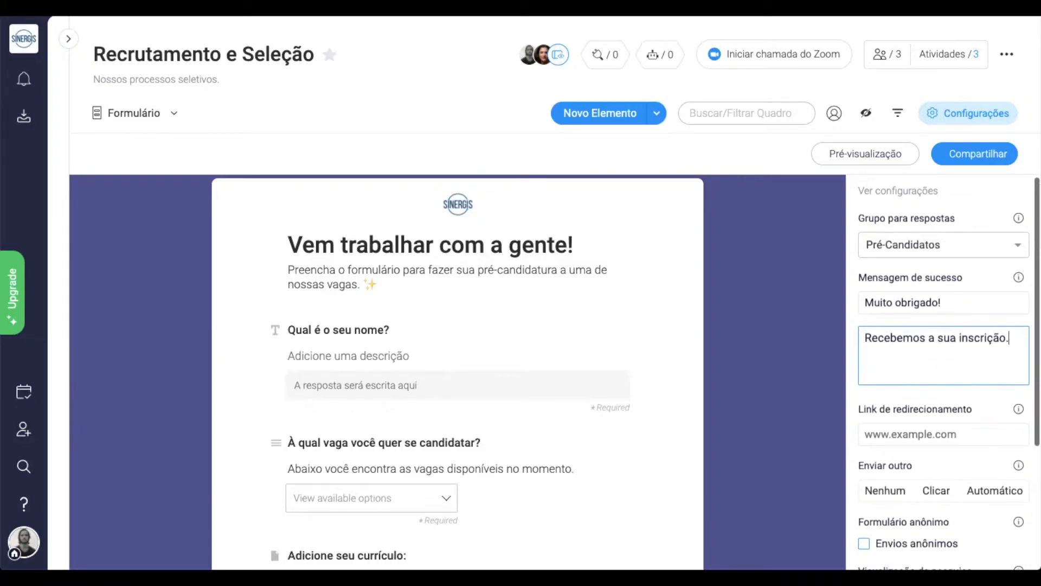
# - Copy the form's shareable link and embed code, and return to editing the form
pyautogui.click(977, 156)
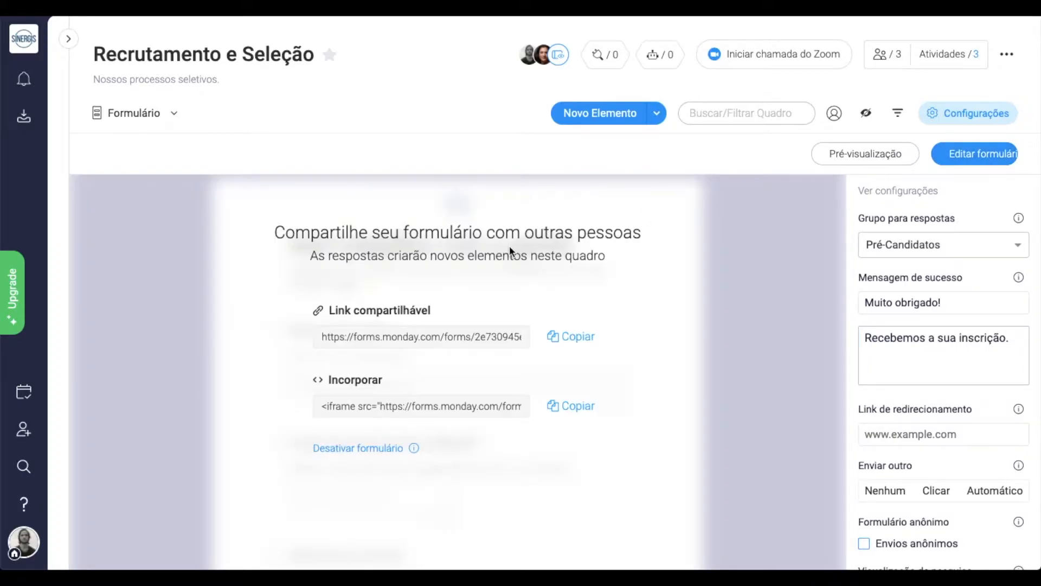
pyautogui.click(590, 342)
pyautogui.click(574, 408)
pyautogui.click(944, 155)
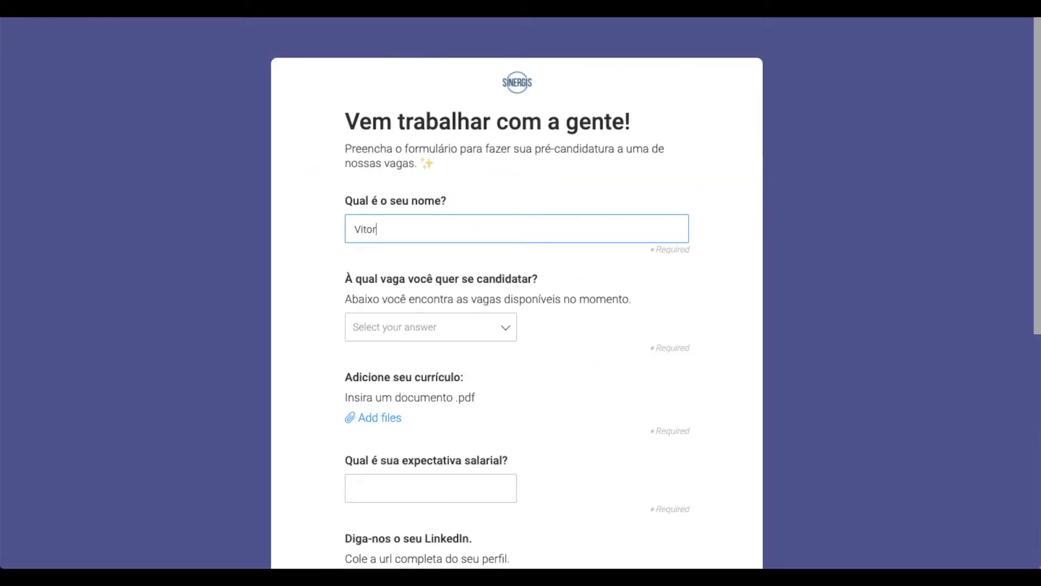
# - In the published form, choose Coordenador(a) de Operações, attach the PDF résumé and enter a salary expectation of 4000
pyautogui.click(428, 327)
pyautogui.click(388, 420)
pyautogui.click(431, 488)
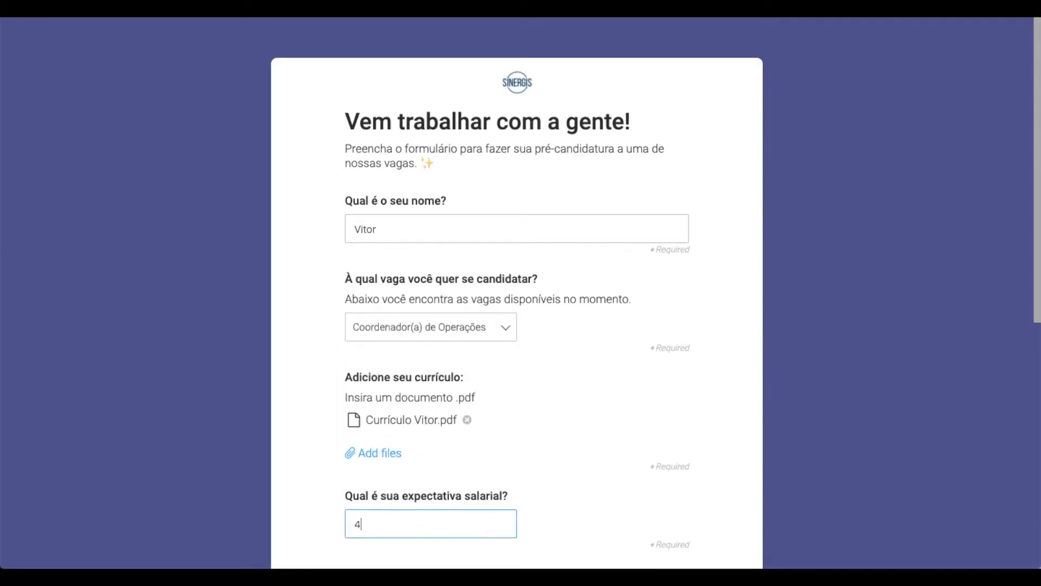
pyautogui.write('4000')
pyautogui.scroll(-4, 517, 293)
pyautogui.click(396, 396)
pyautogui.write('http://linkedin.com/example')
pyautogui.press('Tab')
pyautogui.write('vitor@example.com')
pyautogui.scroll(-3, 390, 323)
pyautogui.click(386, 356)
pyautogui.click(399, 421)
pyautogui.click(494, 353)
pyautogui.write('119999999999')
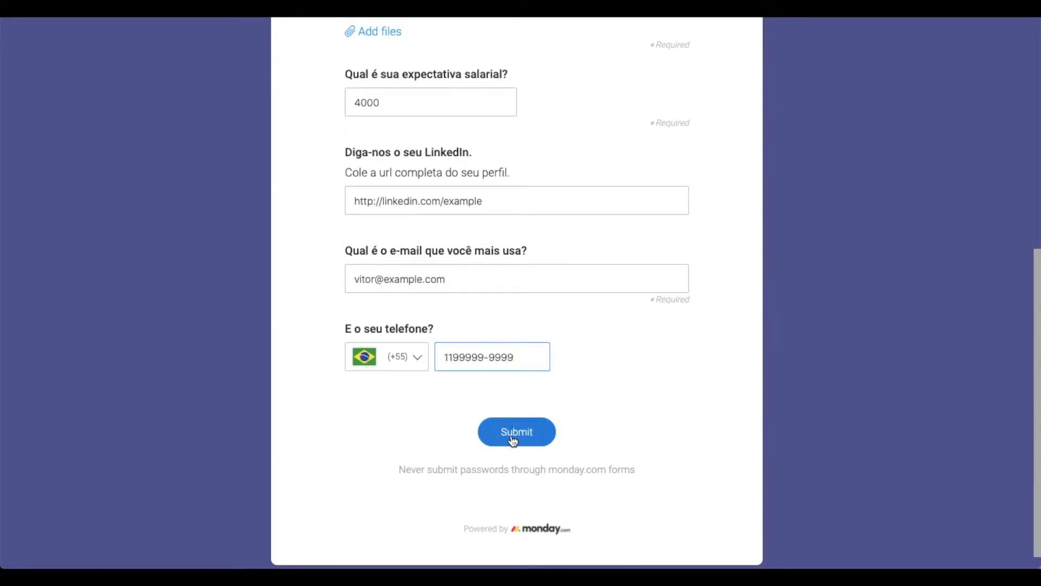
pyautogui.click(516, 432)
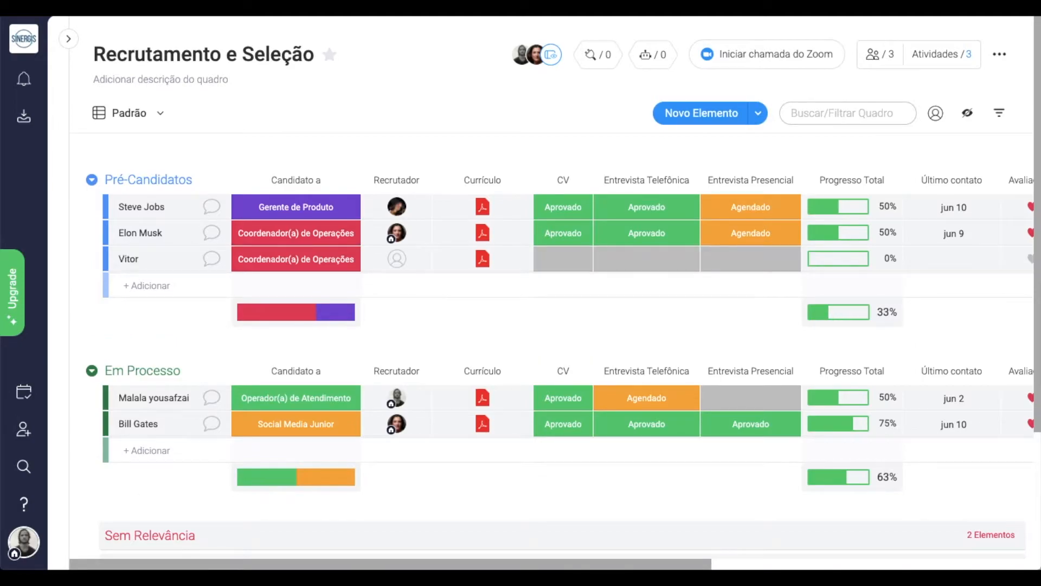
# - Review the submitted applicant's row in the Pré-Candidatos group across all its columns
pyautogui.hscroll(5, 650, 306)
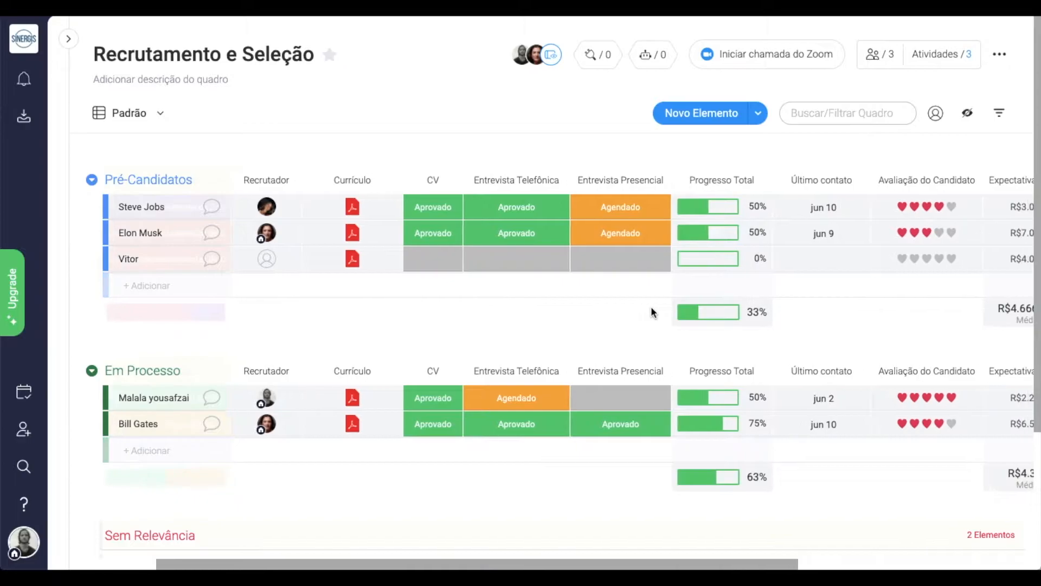
pyautogui.hscroll(5, 651, 308)
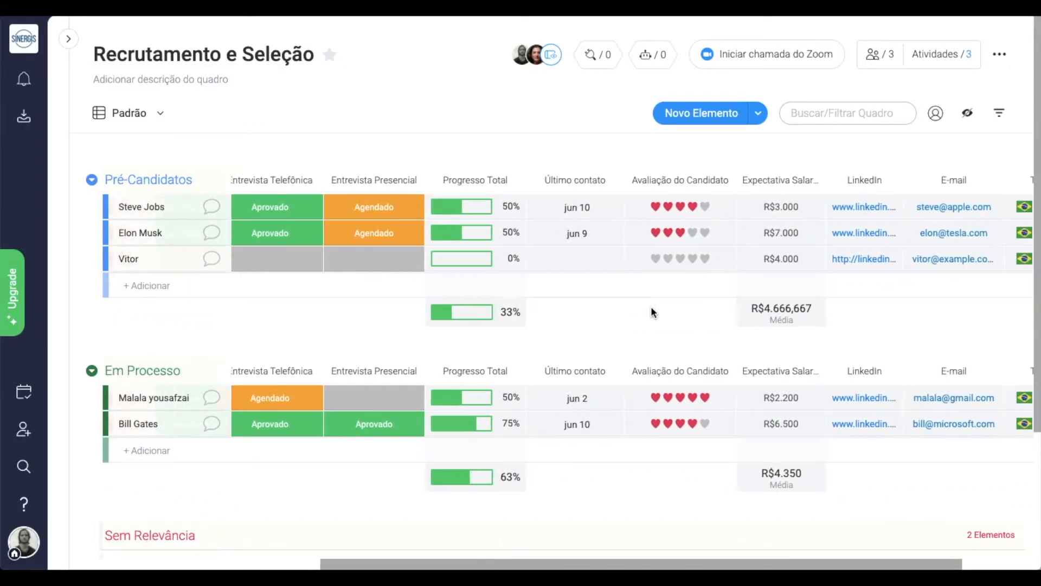
pyautogui.hscroll(1, 651, 308)
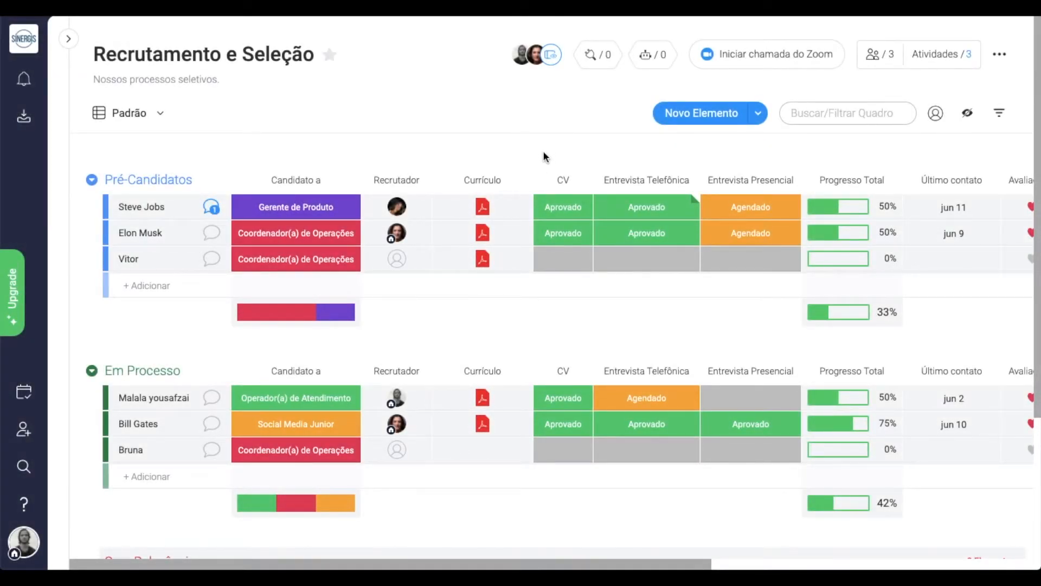
# - Restrict the Recrutamento e Seleção board's permissions to Somente visualização
pyautogui.click(1000, 55)
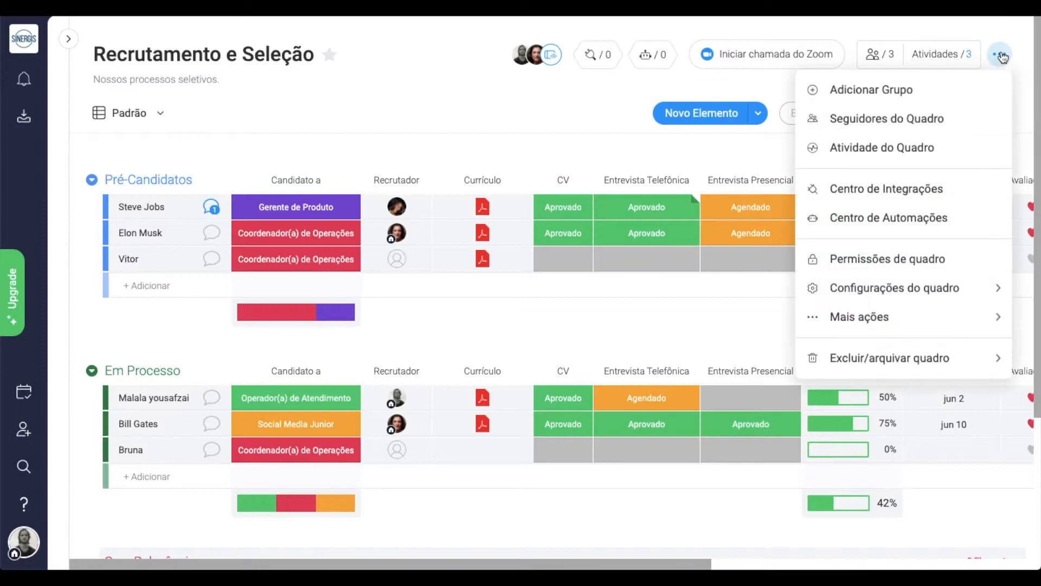
pyautogui.click(942, 256)
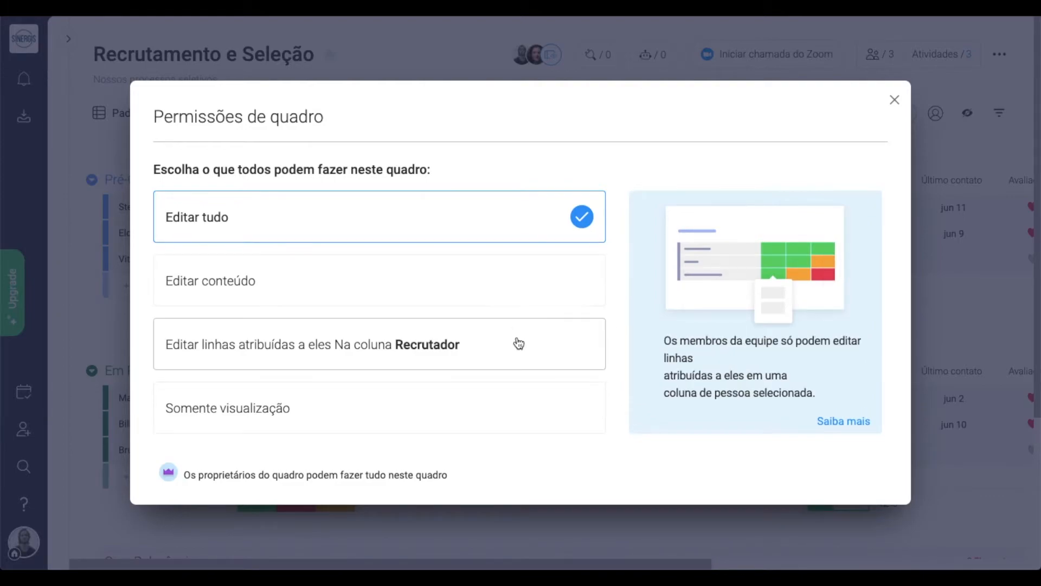
pyautogui.click(360, 421)
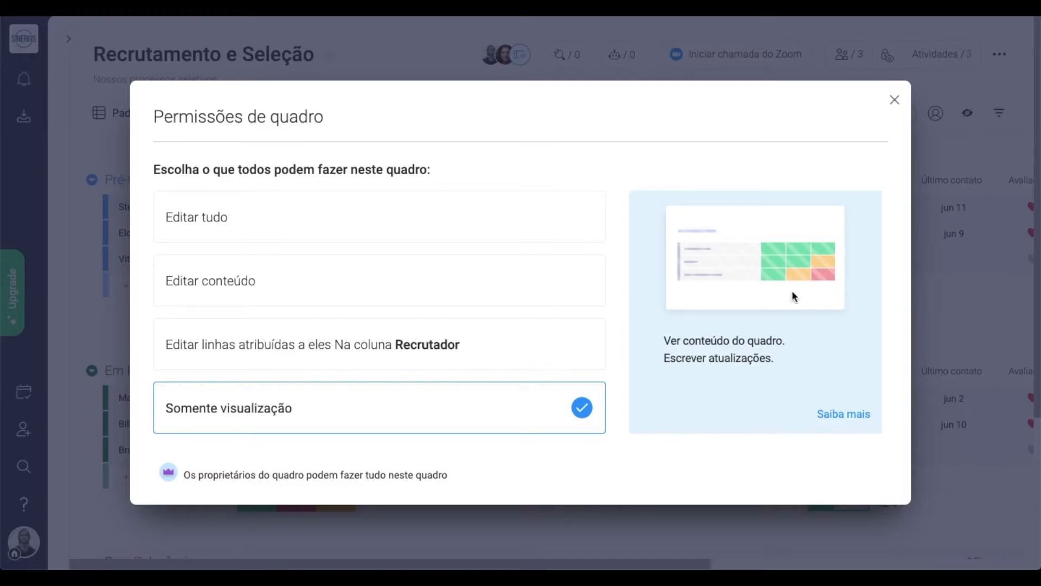
pyautogui.click(893, 102)
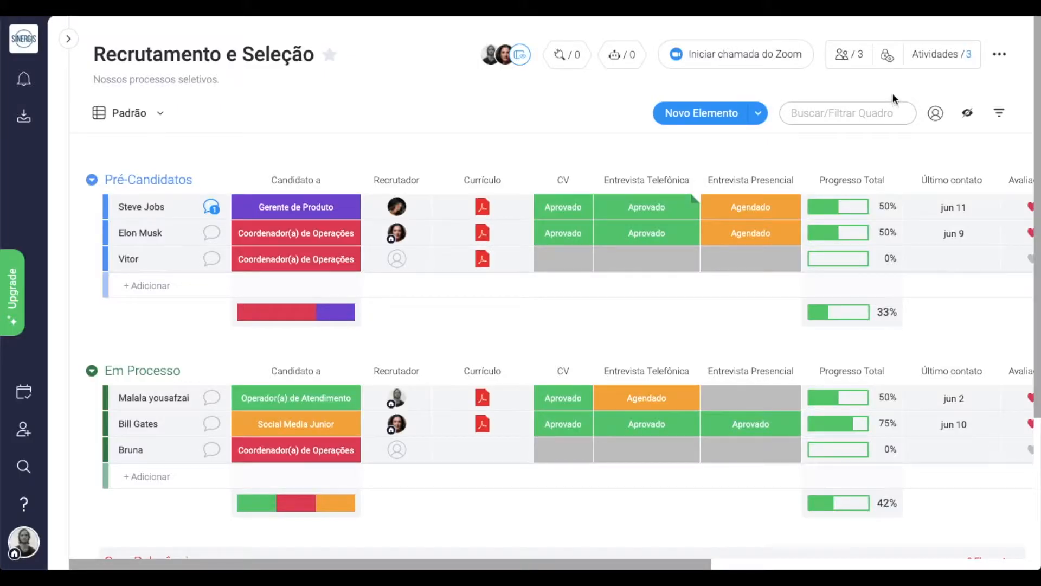
# - Toggle board ownership for the two account managers in the board's member list and switch it back
pyautogui.click(848, 56)
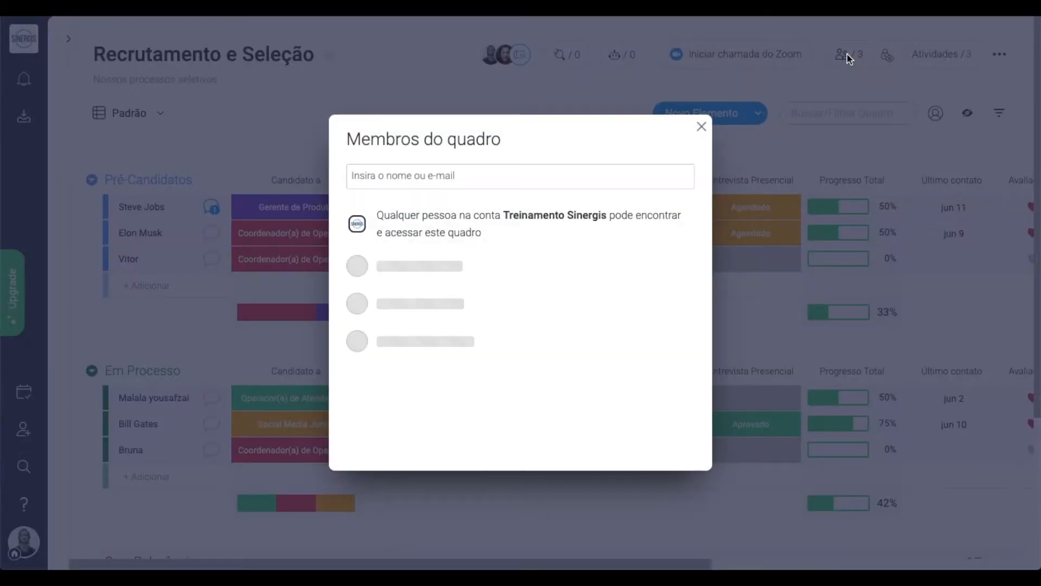
pyautogui.click(659, 340)
pyautogui.click(659, 303)
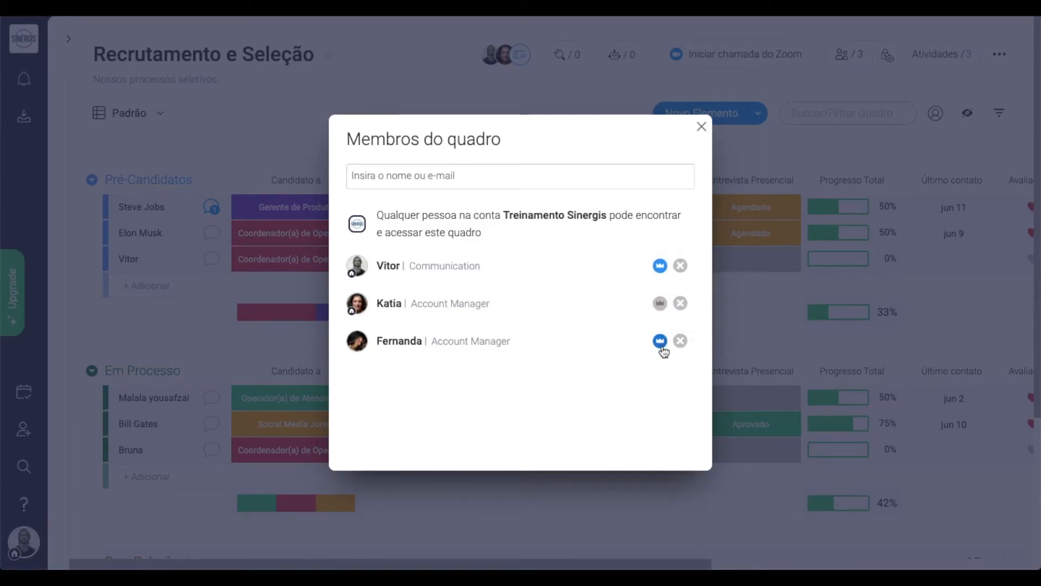
pyautogui.click(660, 340)
pyautogui.click(659, 303)
pyautogui.click(701, 127)
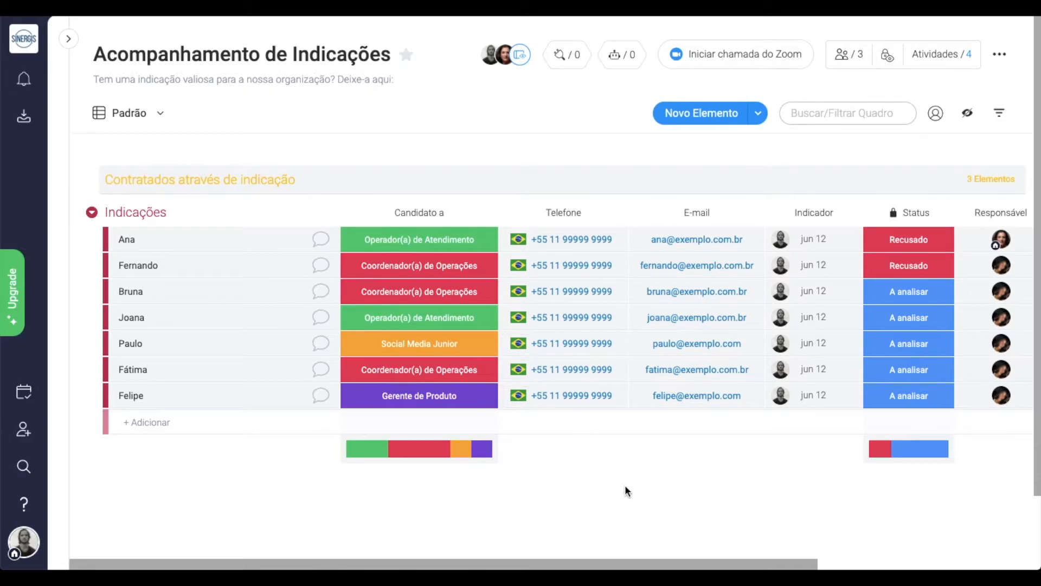
# - Look through the columns of the Indicações group on the Acompanhamento de Indicações board
pyautogui.hscroll(2, 626, 491)
pyautogui.hscroll(6, 625, 487)
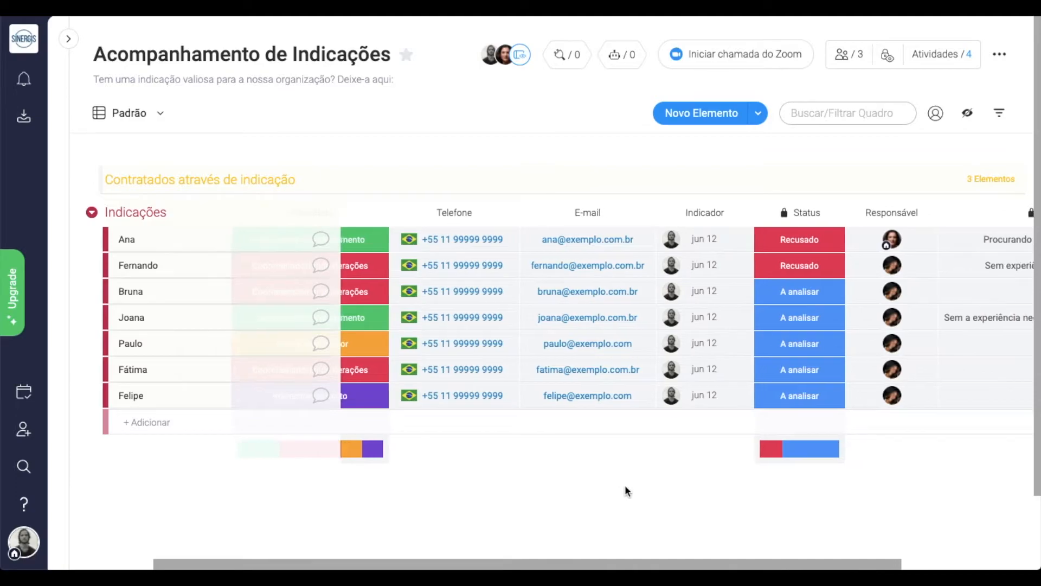
pyautogui.hscroll(5, 625, 489)
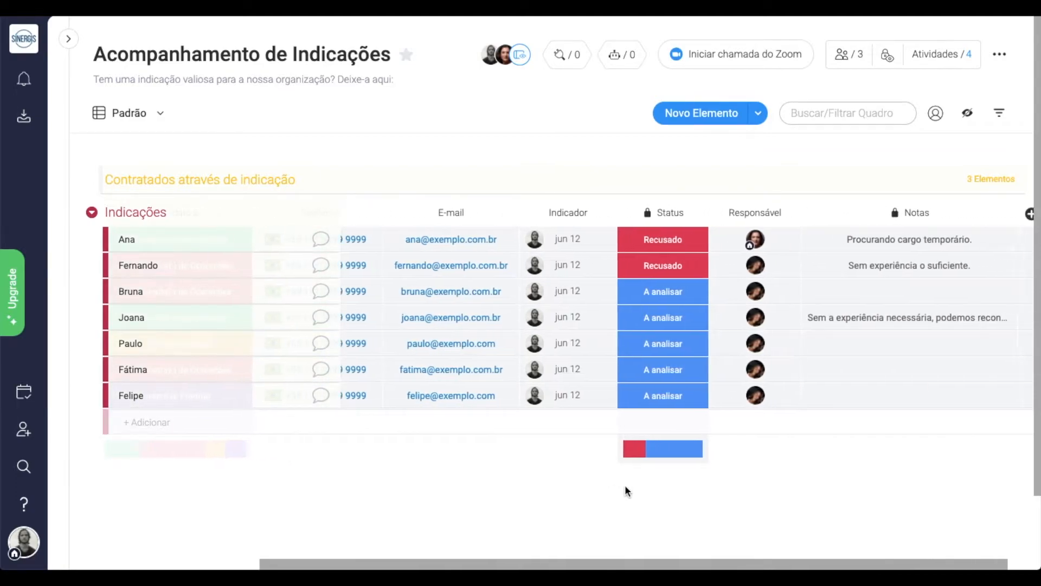
pyautogui.hscroll(-3, 625, 488)
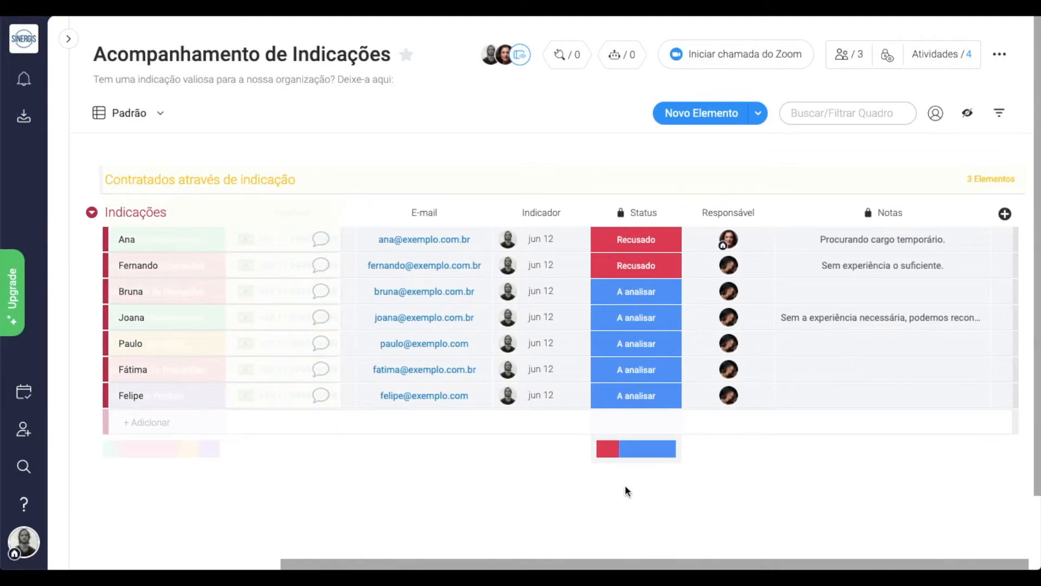
pyautogui.hscroll(-8, 625, 486)
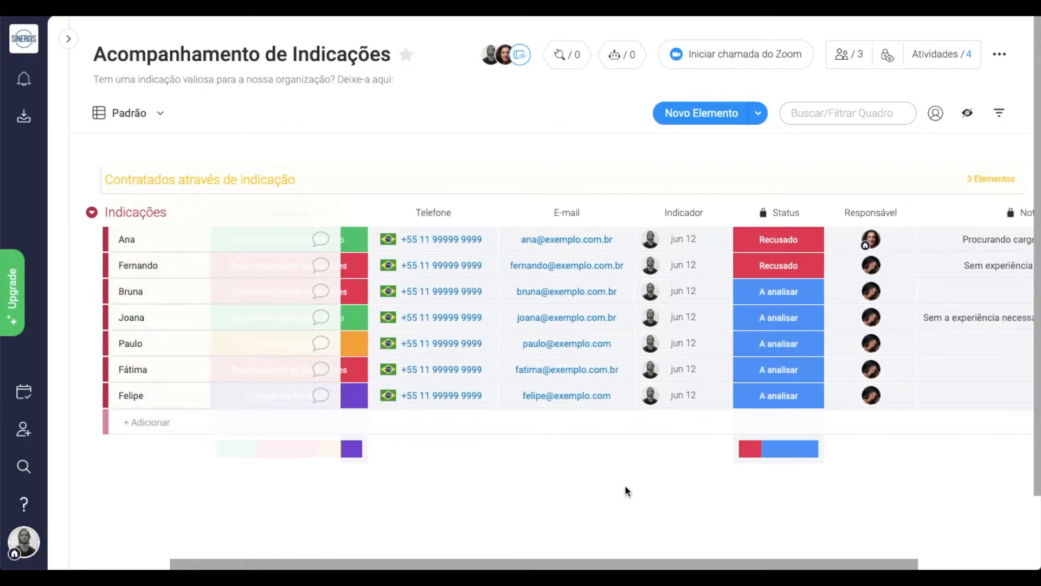
pyautogui.hscroll(-2, 626, 490)
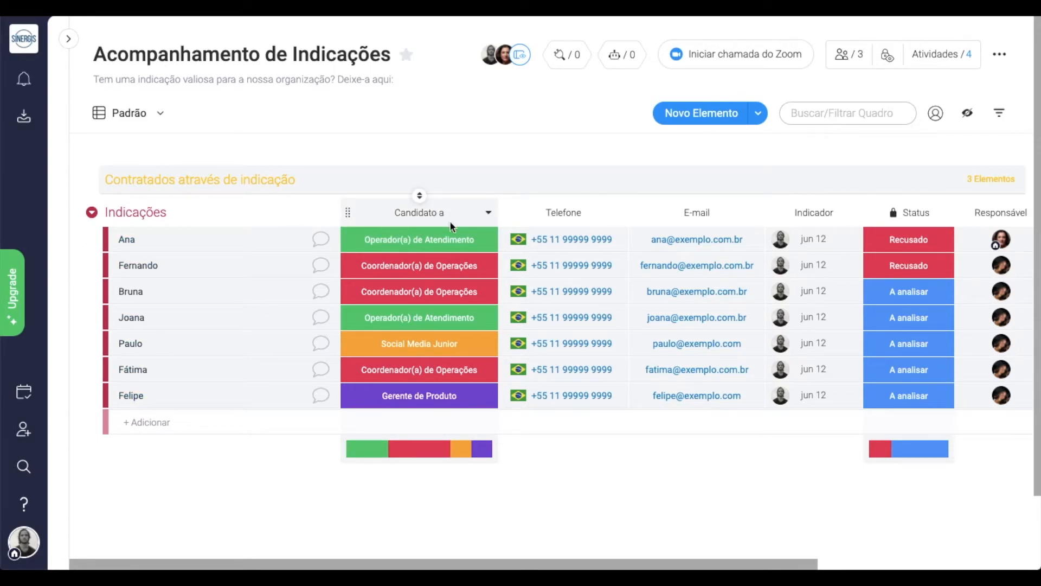
# - Set the first referral's Candidato a label to Operador(a) de Atendimento
pyautogui.click(455, 242)
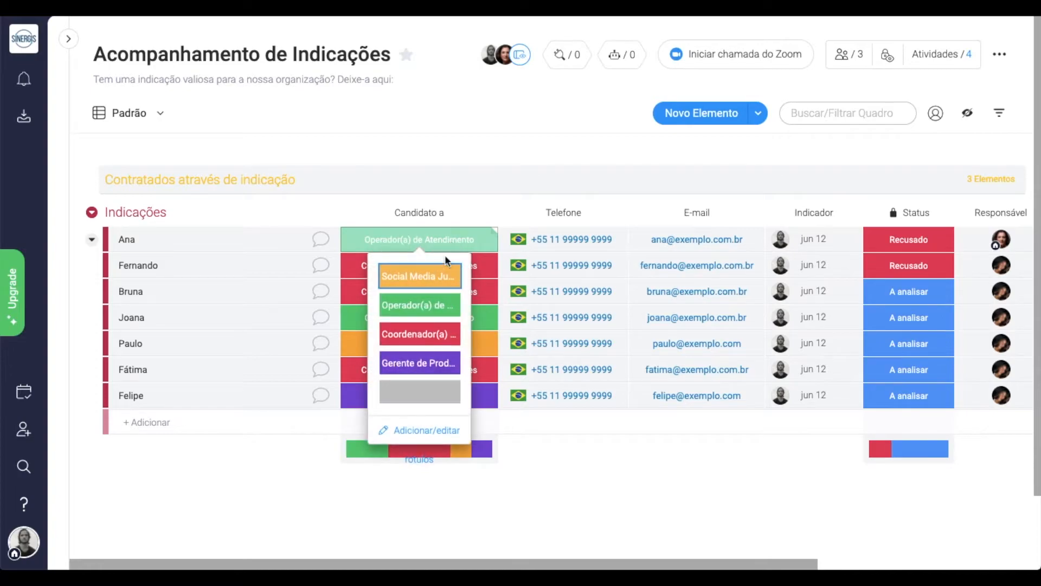
pyautogui.click(438, 305)
# - Check the Indicador column for who created the referrals and when
pyautogui.hscroll(3, 581, 241)
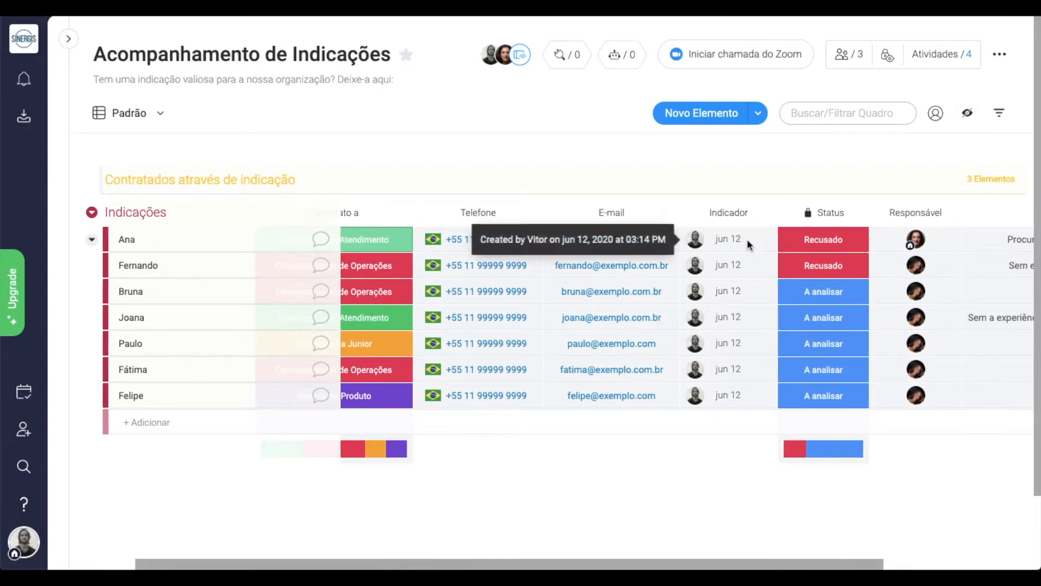
pyautogui.hscroll(3, 748, 244)
pyautogui.moveTo(631, 242)
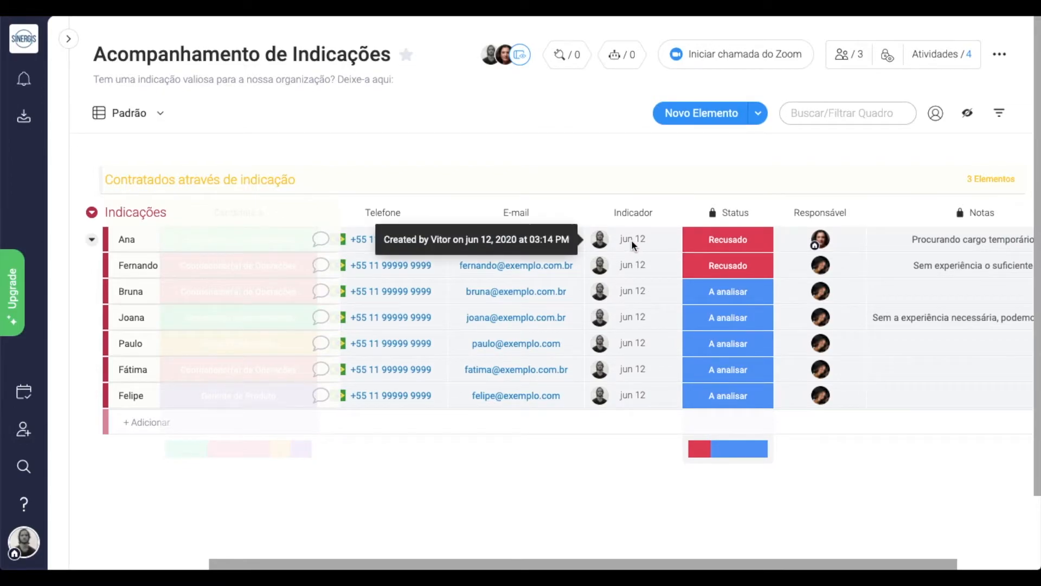
pyautogui.moveTo(636, 318)
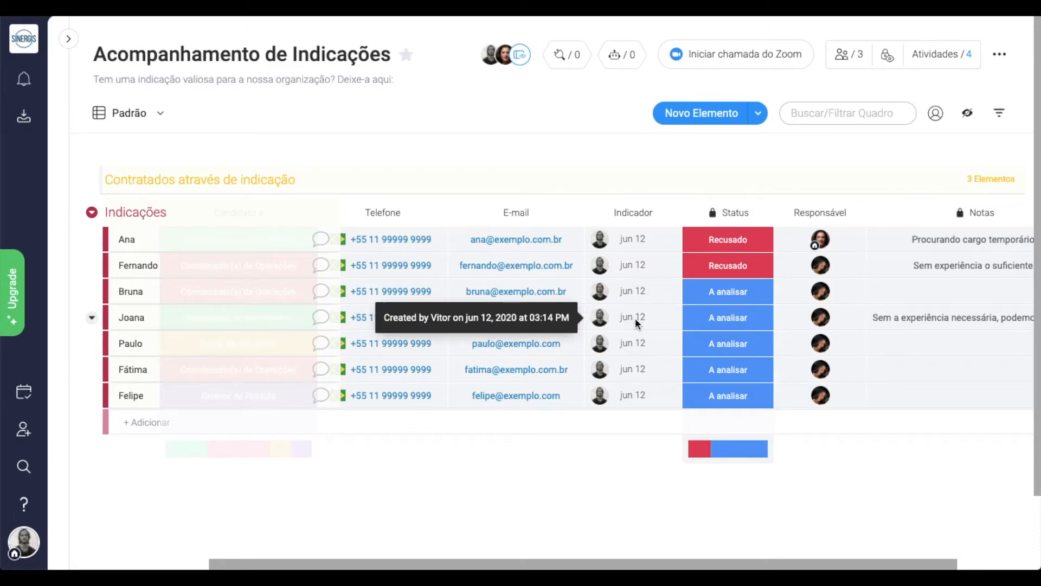
# - Set the first referral's status to Recusado
pyautogui.hscroll(3, 636, 318)
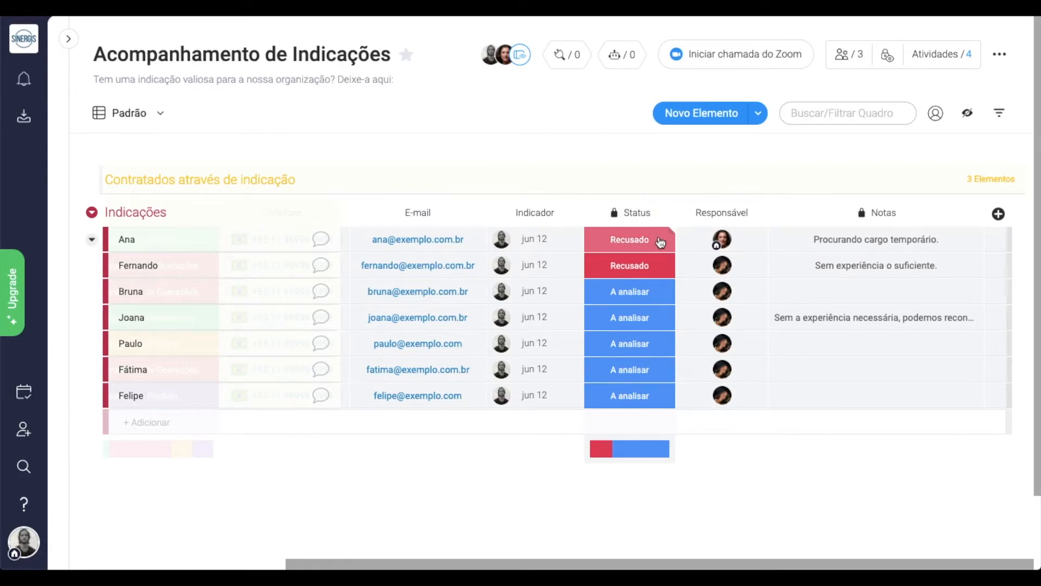
pyautogui.click(642, 240)
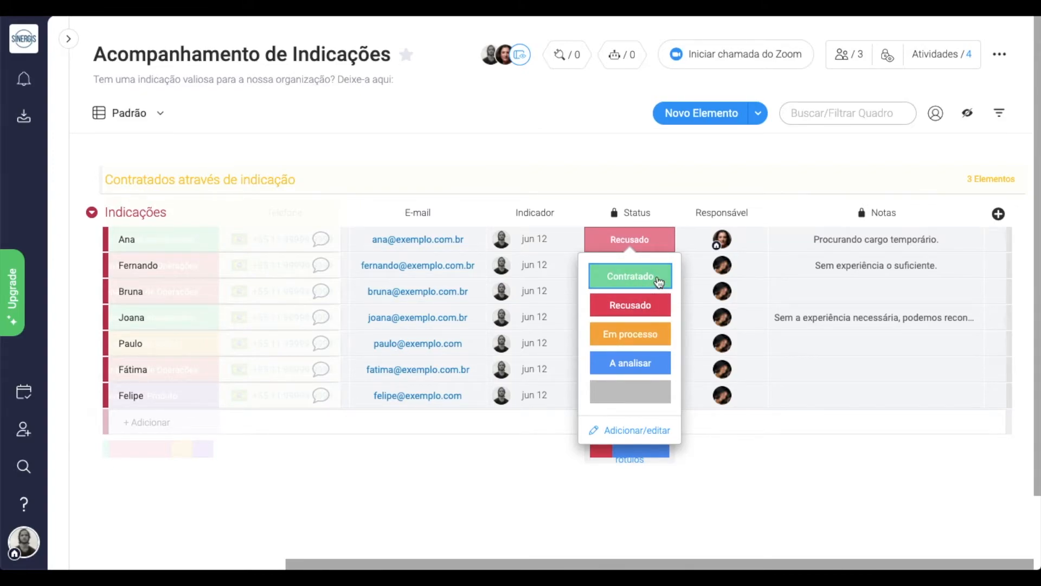
pyautogui.click(658, 307)
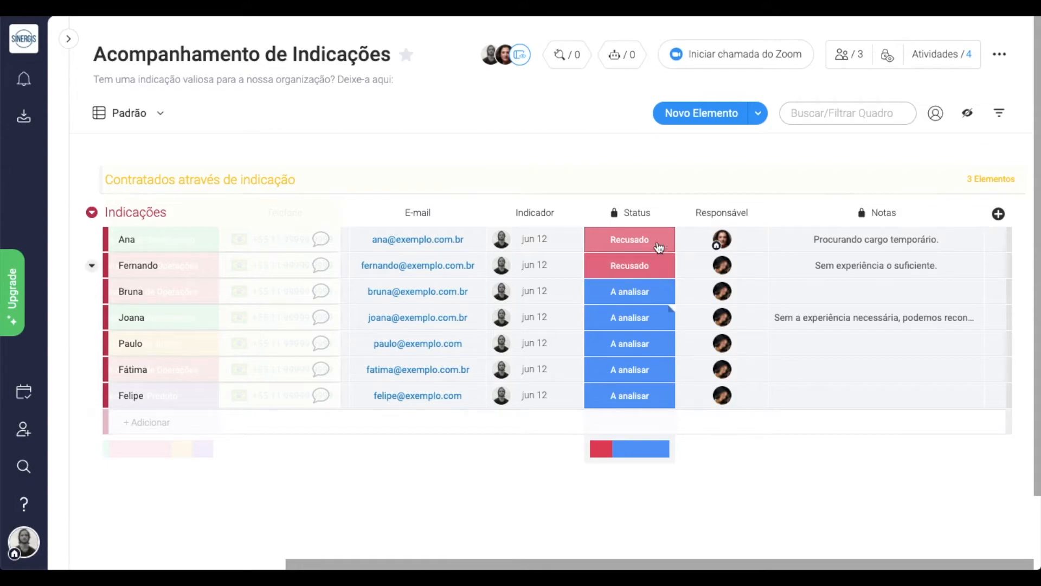
pyautogui.moveTo(722, 244)
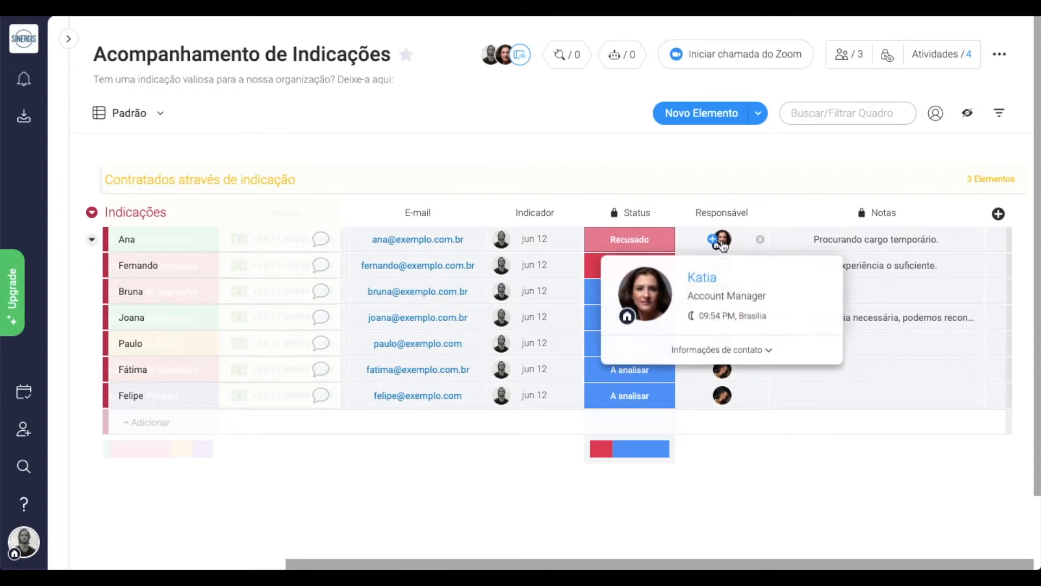
# - Review the referrals' Responsável and Notas columns, including who is allowed to edit the Notas column
pyautogui.moveTo(724, 295)
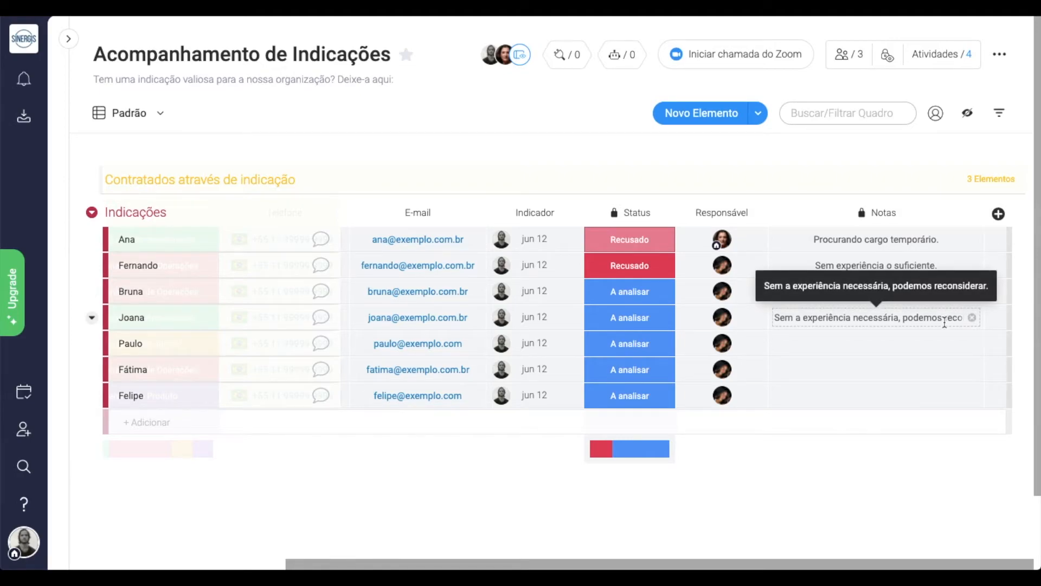
pyautogui.hscroll(-5, 855, 400)
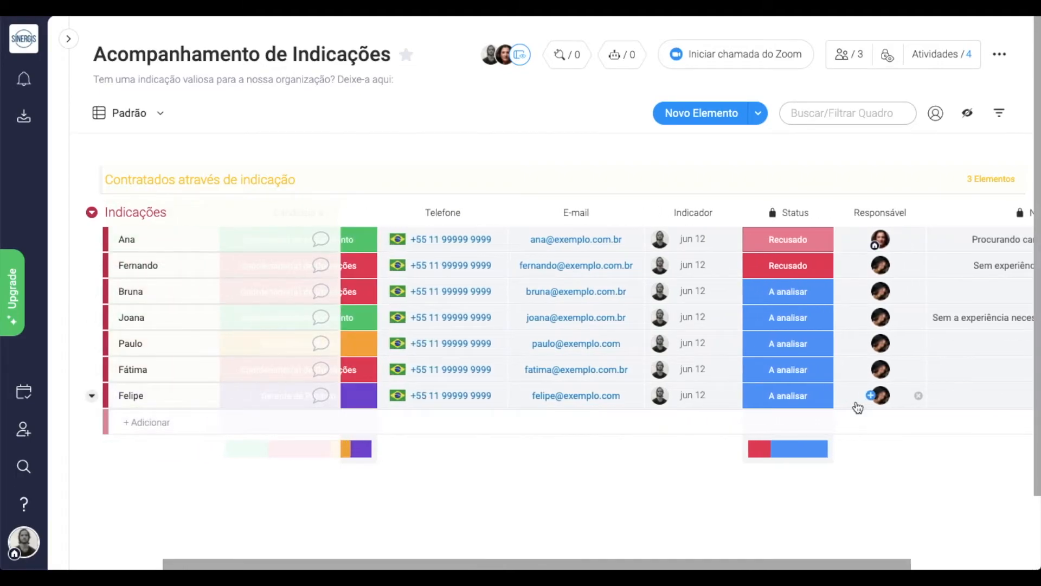
pyautogui.hscroll(4, 855, 400)
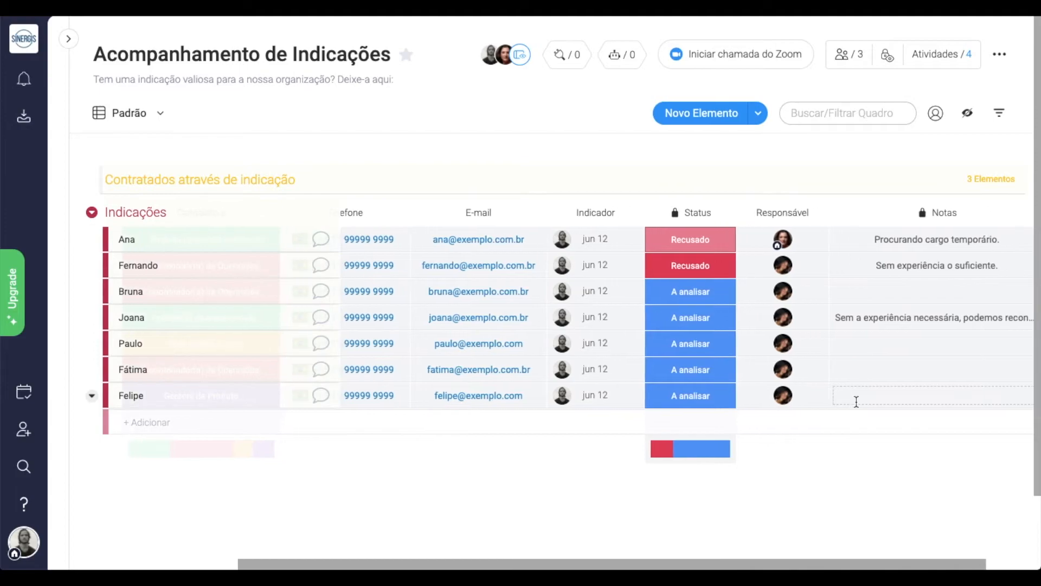
pyautogui.click(923, 215)
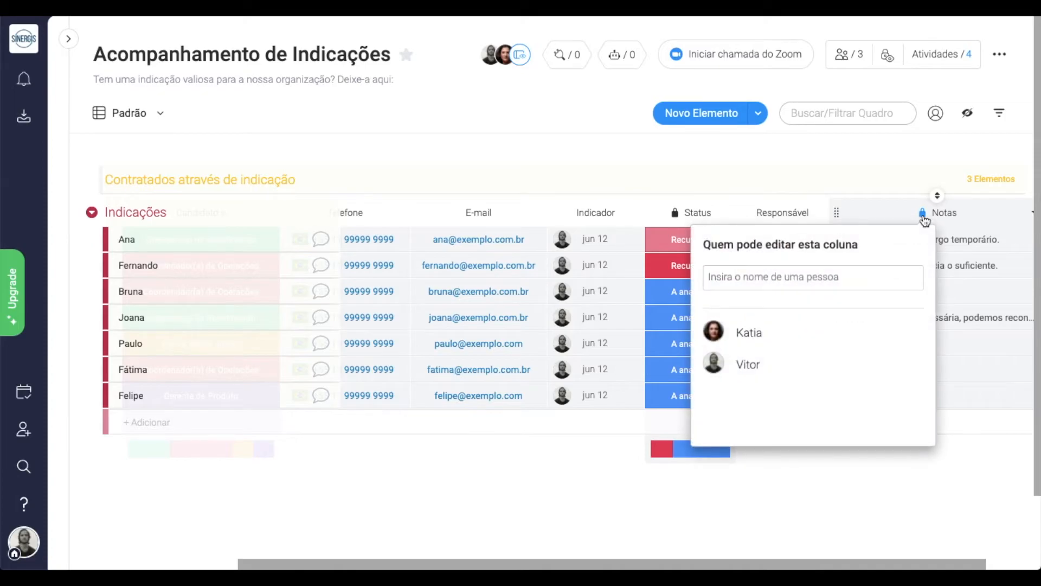
pyautogui.click(923, 215)
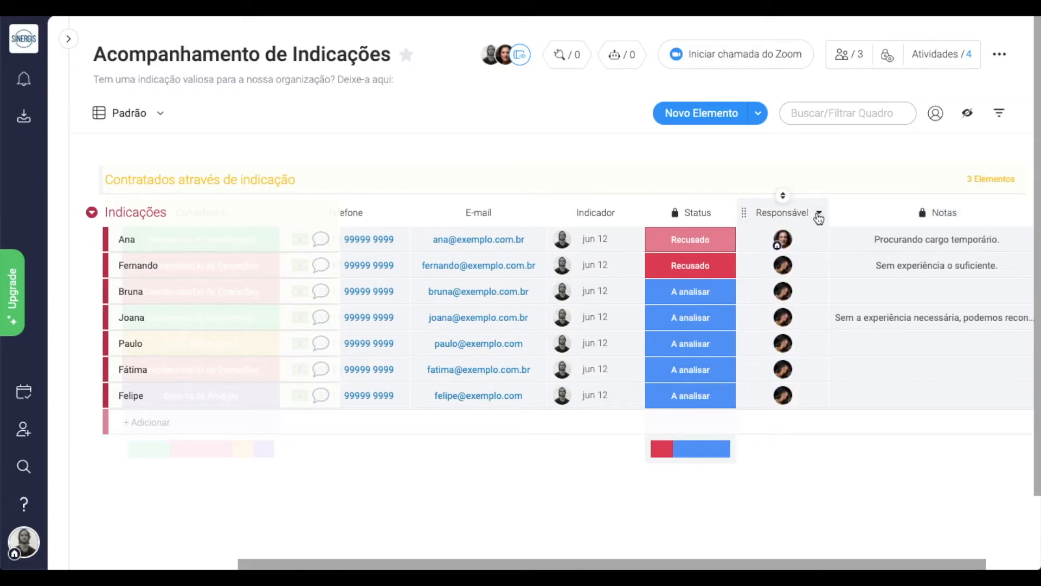
# - Restrict editing of the Responsável column and add an account manager to the people allowed to edit it
pyautogui.click(819, 215)
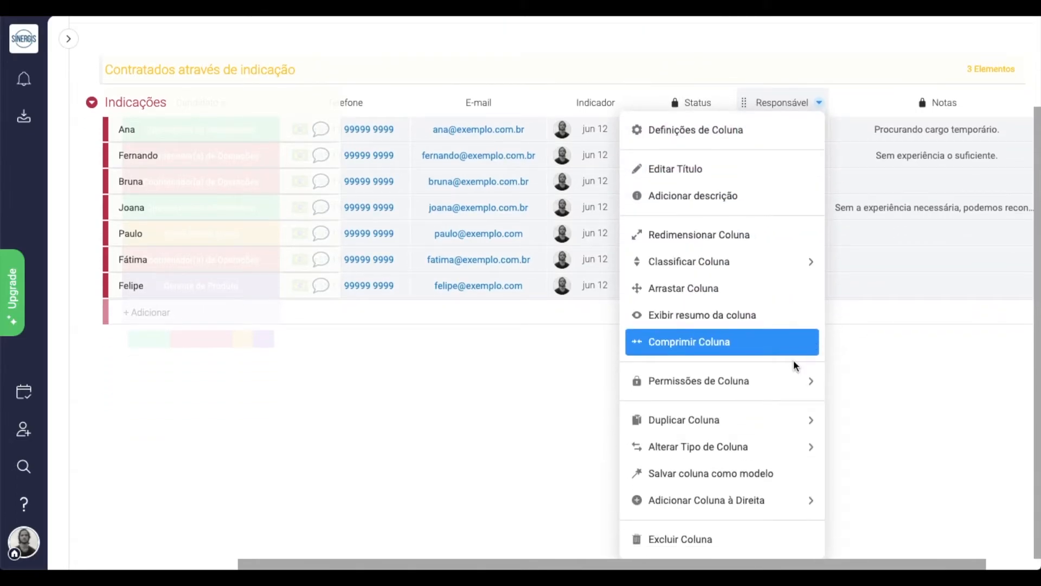
pyautogui.moveTo(794, 378)
pyautogui.click(576, 386)
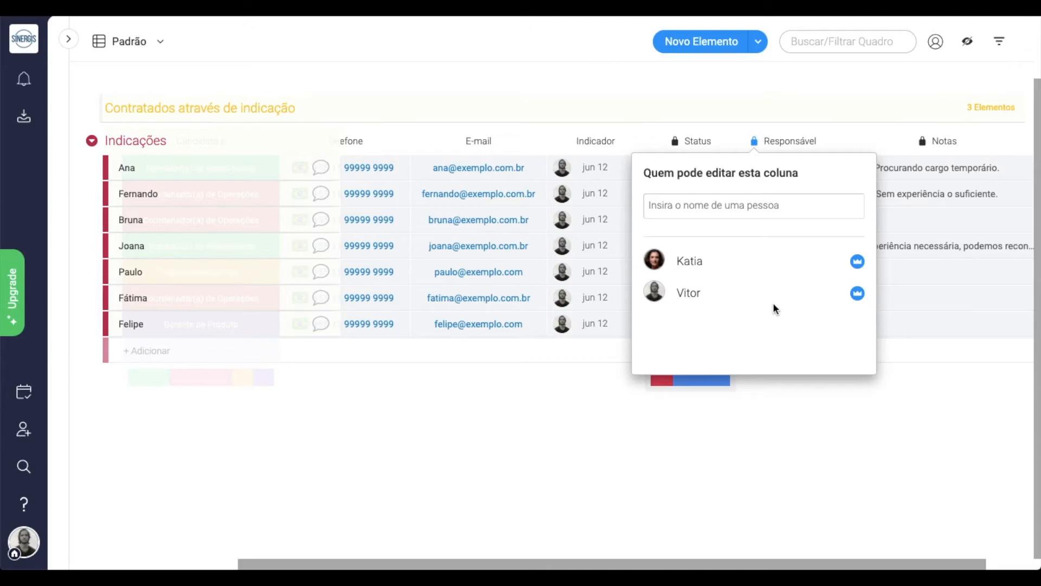
pyautogui.click(744, 205)
pyautogui.write('Fernand')
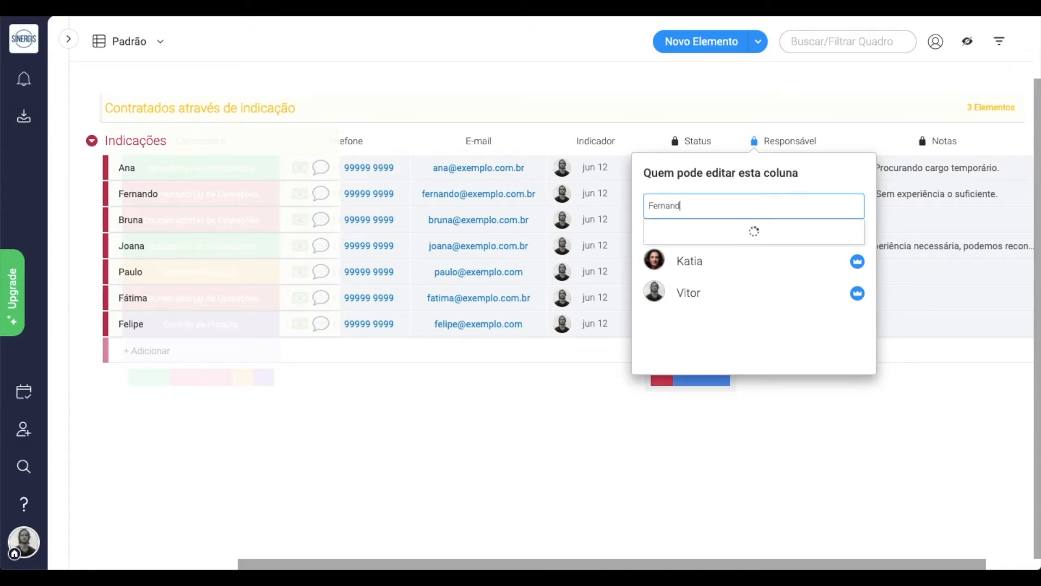
pyautogui.write('a')
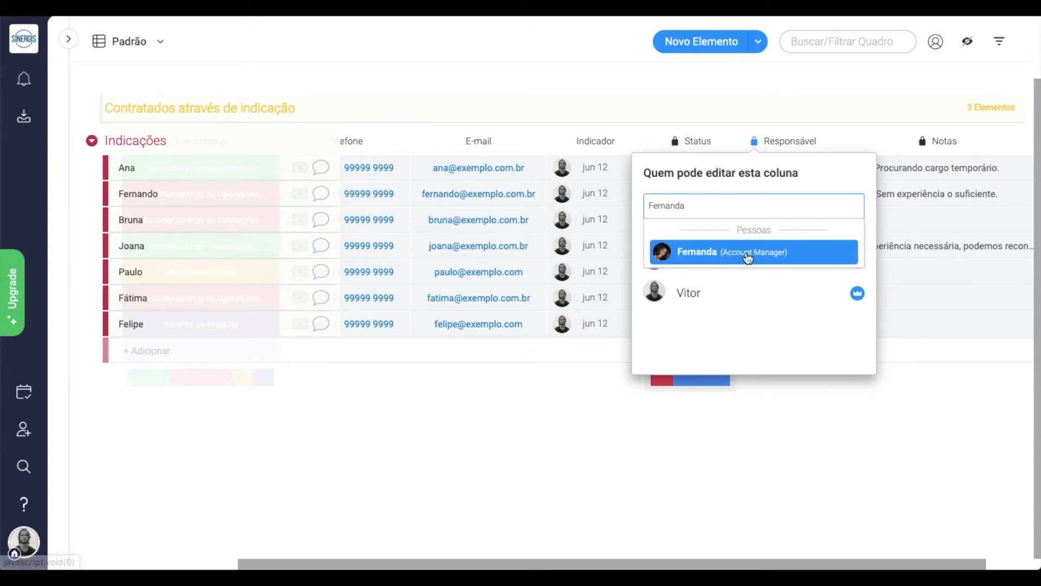
pyautogui.click(746, 253)
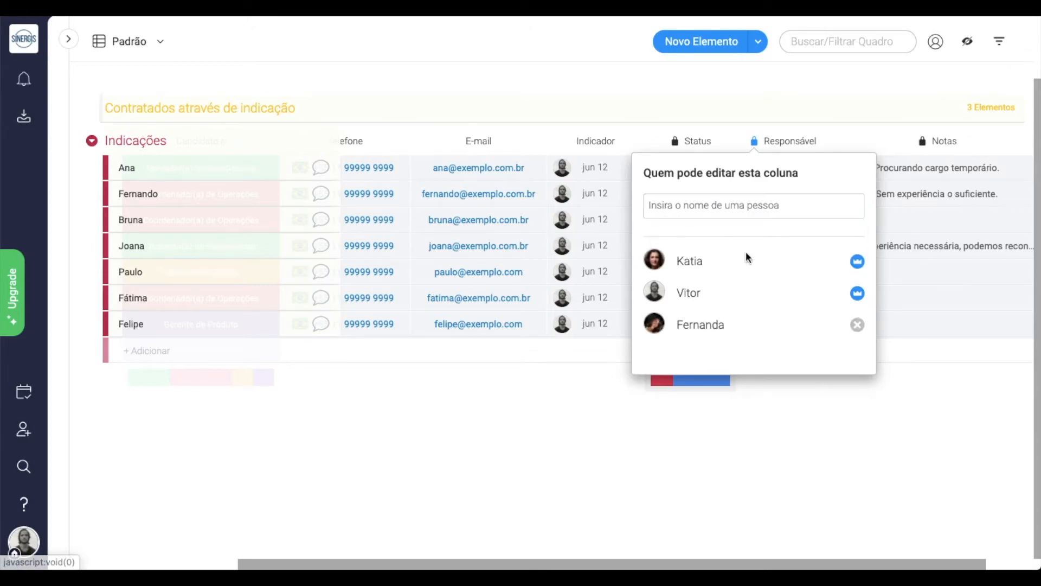
pyautogui.click(772, 87)
pyautogui.scroll(3, 772, 90)
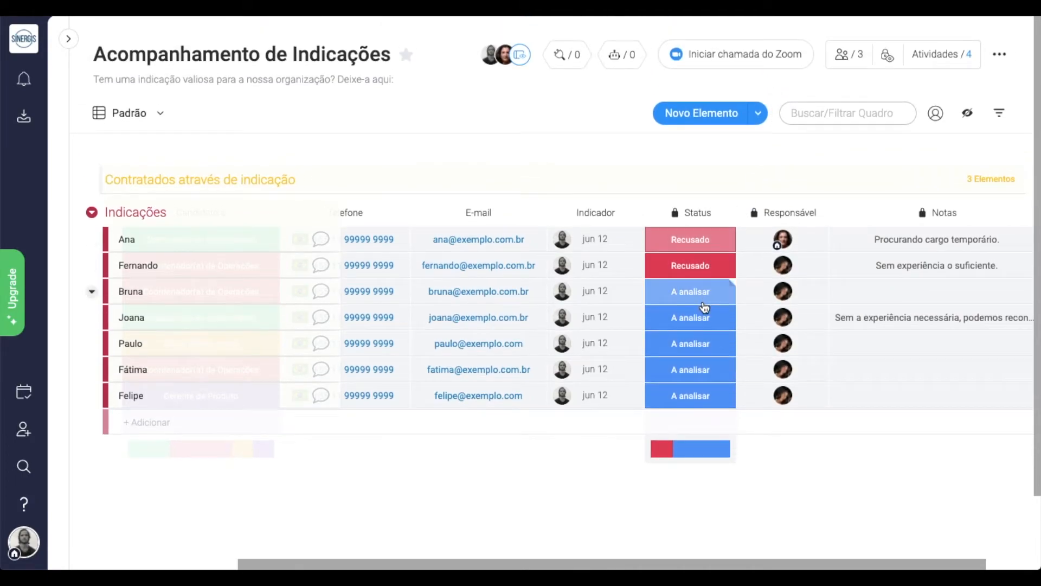
# - Start an item-creation automation for the board, triggered when Status changes to Em processo
pyautogui.hscroll(-5, 703, 307)
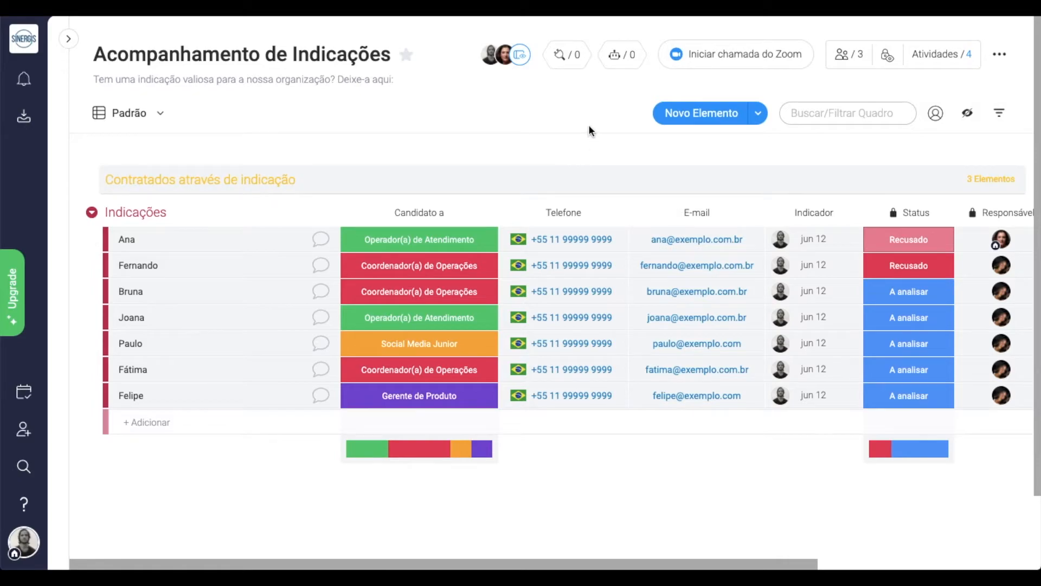
pyautogui.click(625, 60)
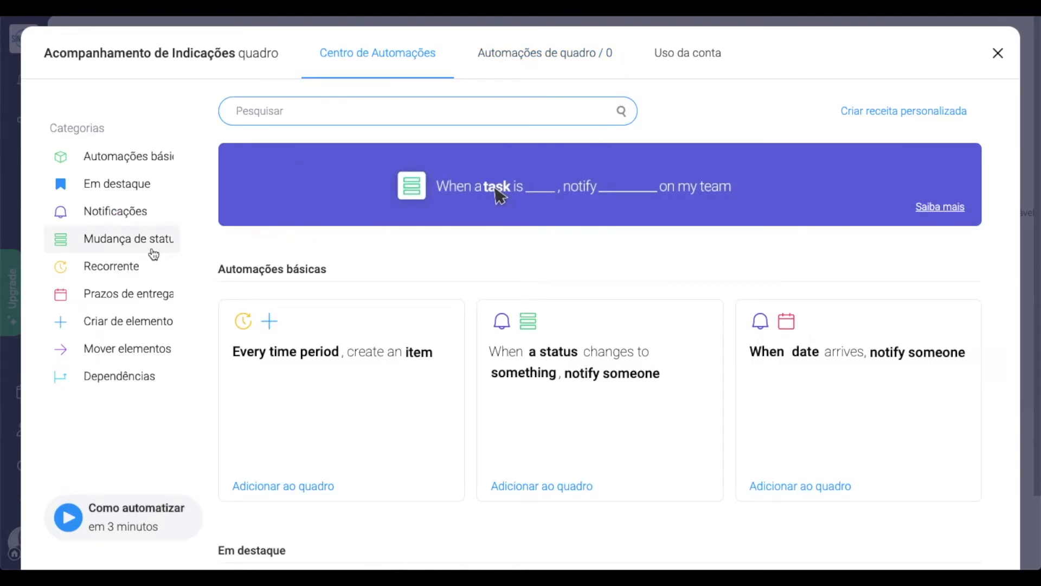
pyautogui.click(152, 322)
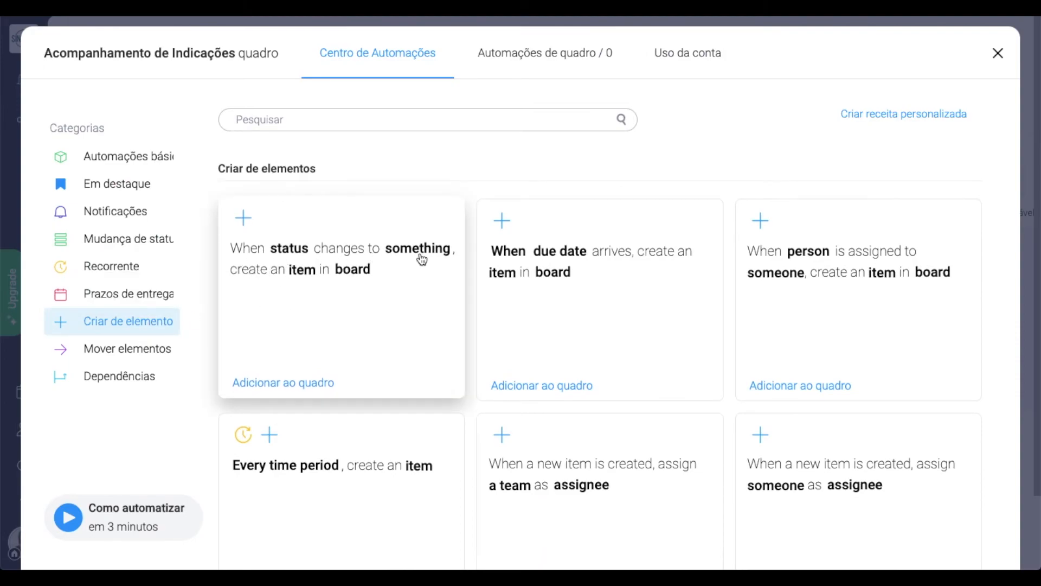
pyautogui.click(376, 287)
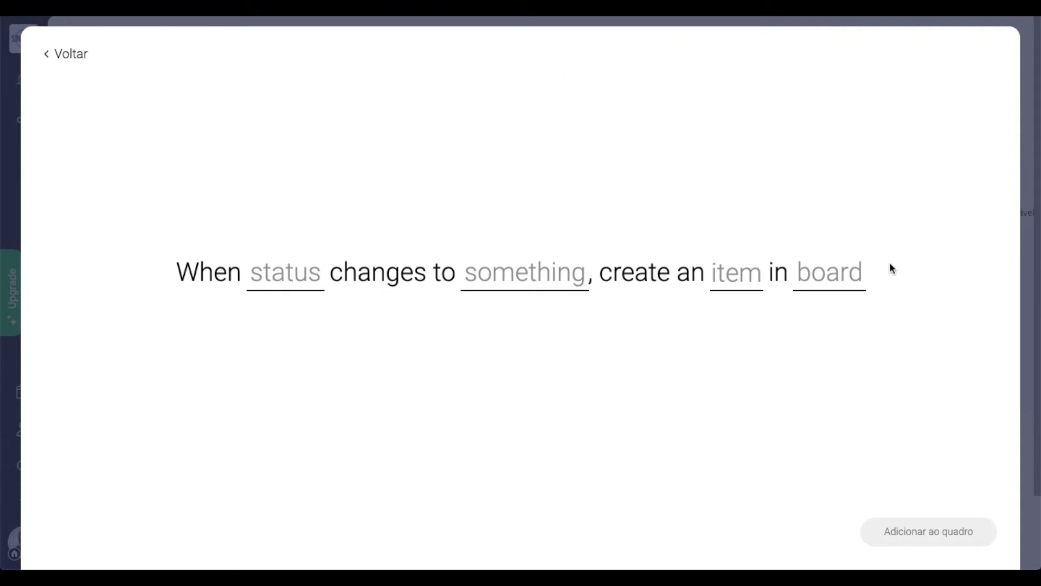
pyautogui.click(281, 282)
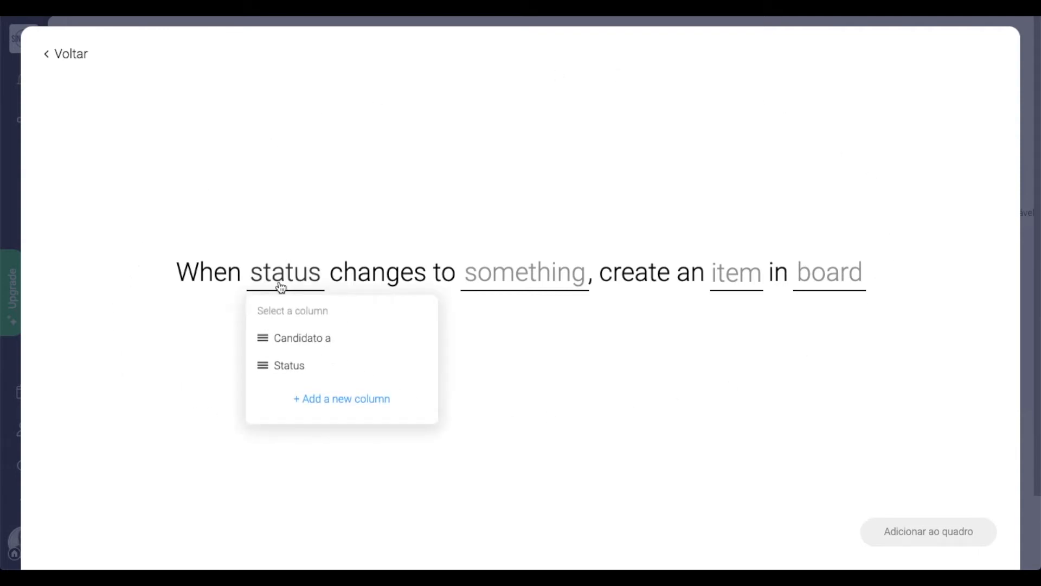
pyautogui.click(302, 366)
pyautogui.click(537, 273)
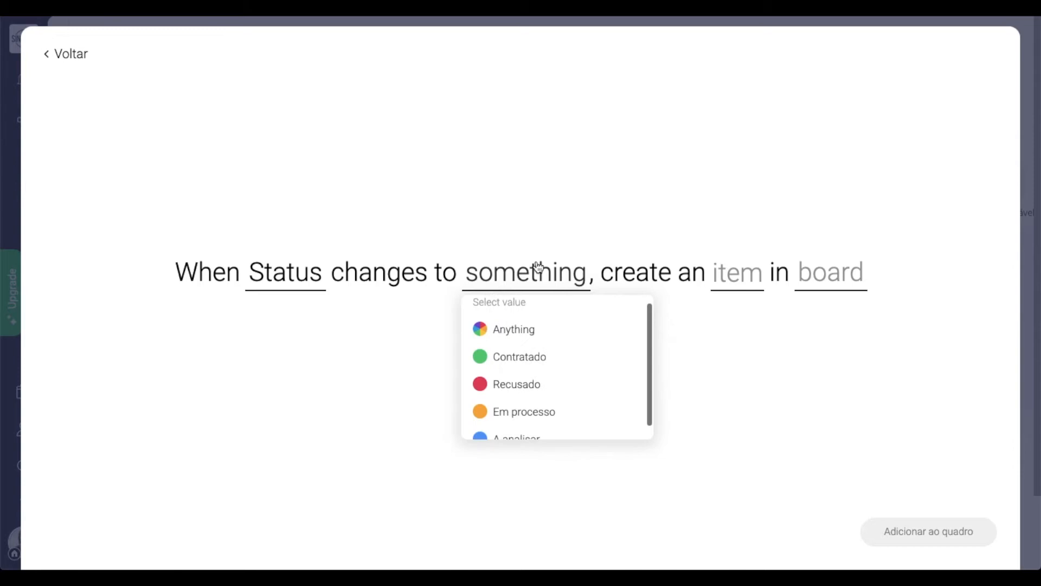
pyautogui.click(537, 413)
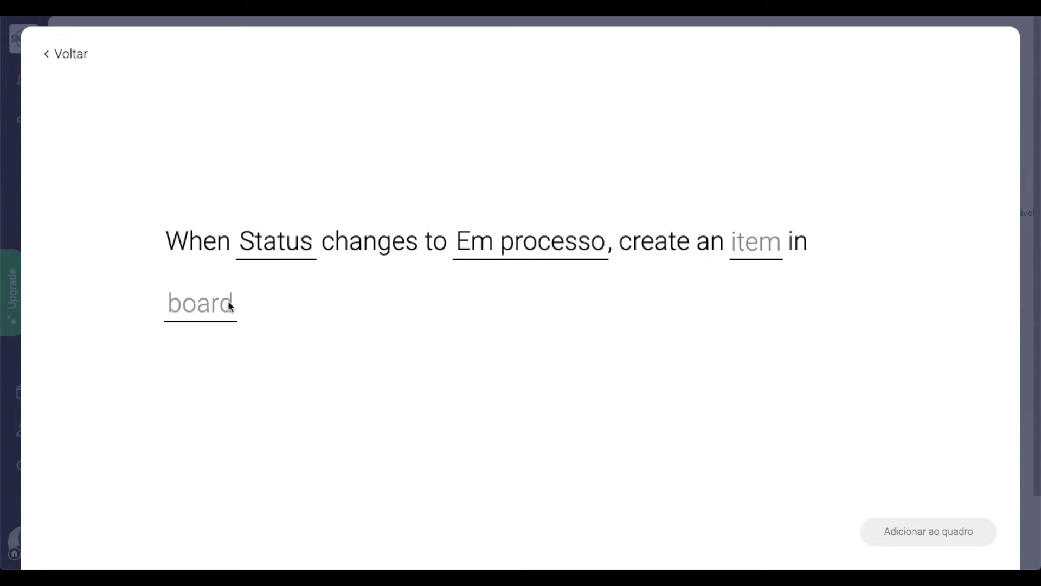
# - Have the automation create the item in Recrutamento e Seleção with the default column mapping, and add it to the board
pyautogui.click(201, 314)
pyautogui.write('recr')
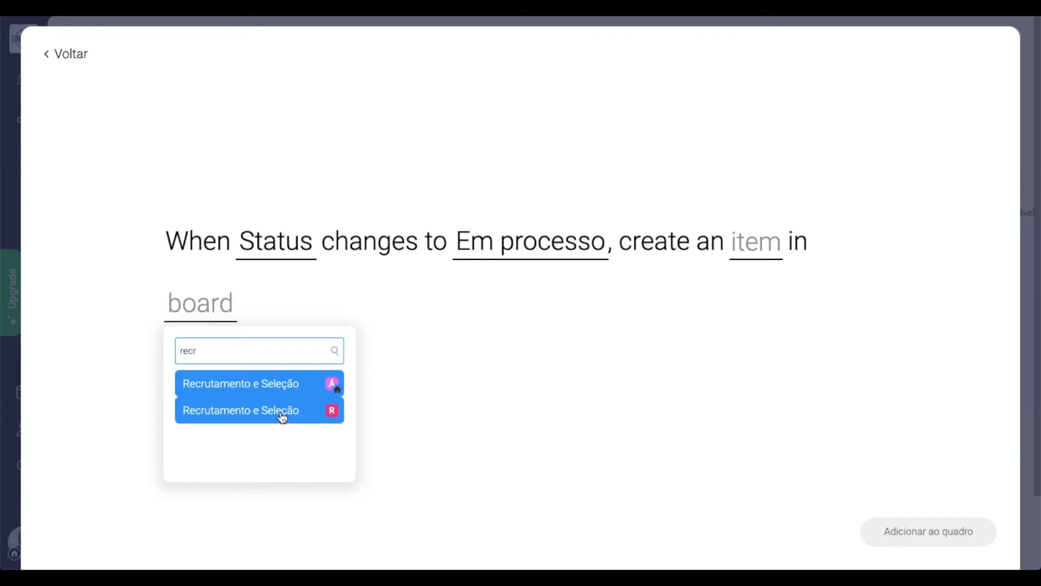
pyautogui.click(280, 411)
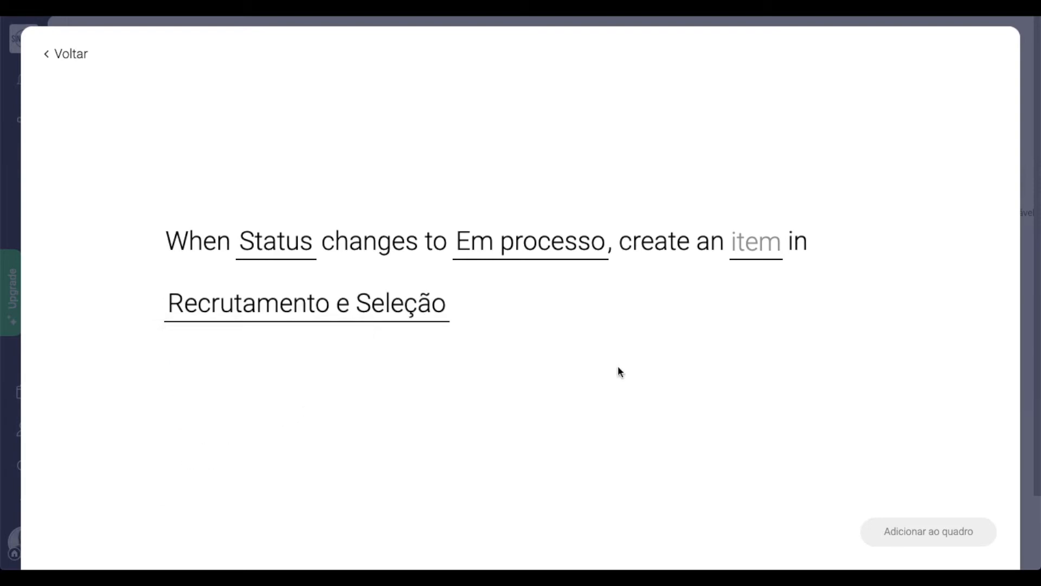
pyautogui.click(743, 264)
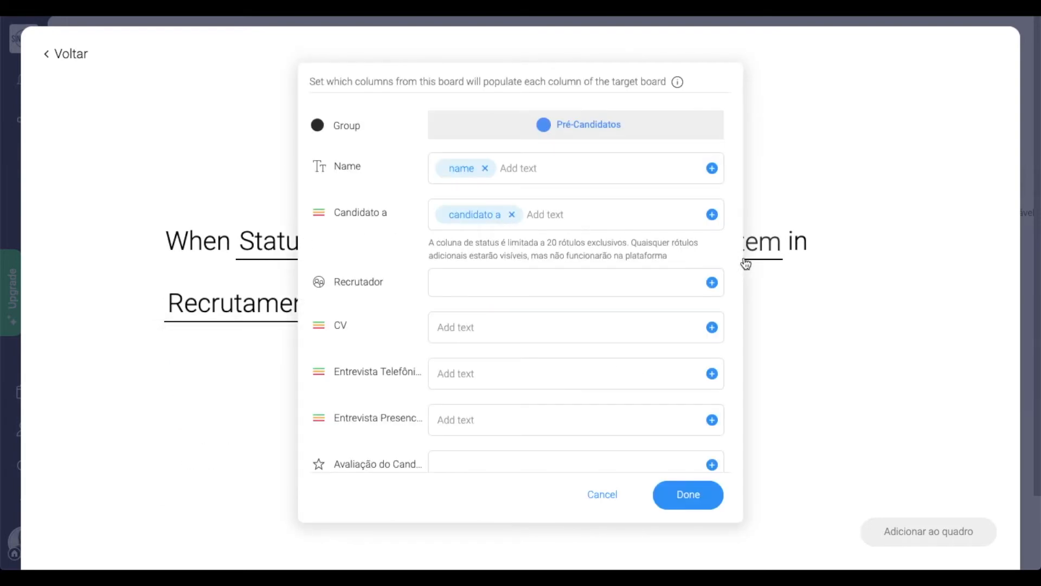
pyautogui.scroll(-5, 541, 343)
pyautogui.scroll(5, 607, 401)
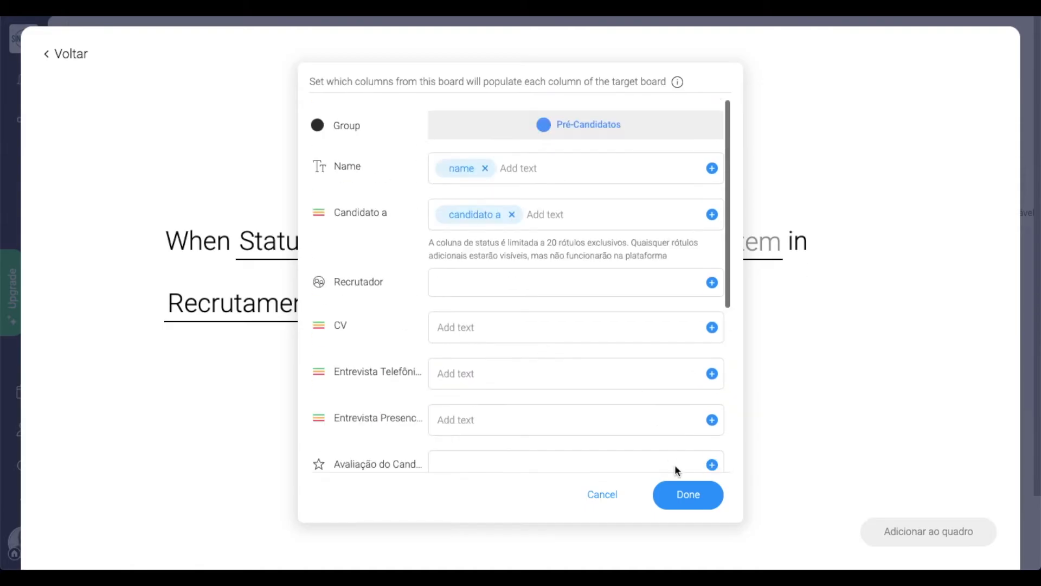
pyautogui.click(682, 492)
pyautogui.click(909, 539)
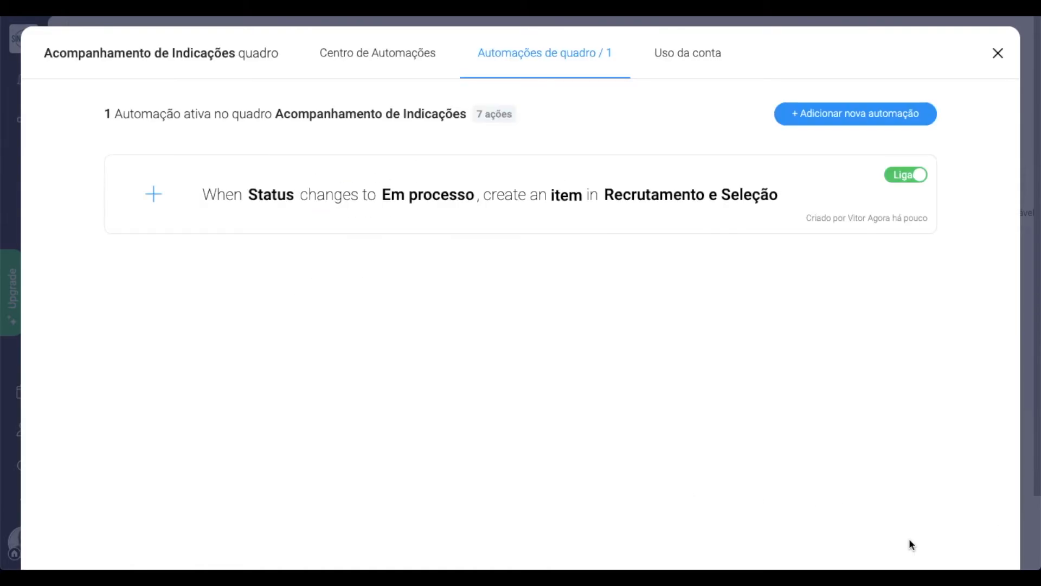
pyautogui.click(998, 54)
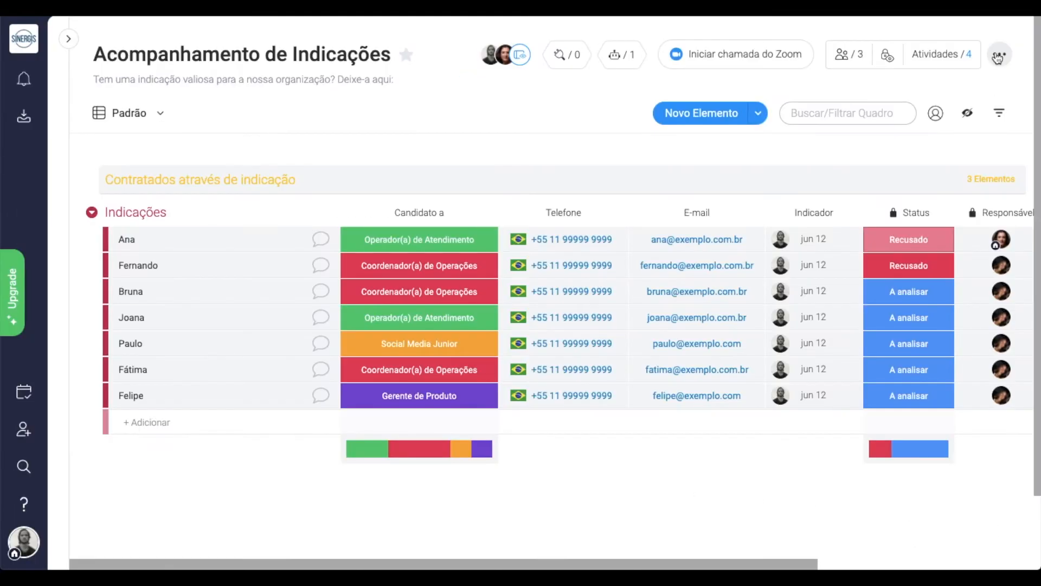
# - Change the status of a referral marked A analisar to trigger the new automation
pyautogui.click(889, 304)
pyautogui.click(894, 389)
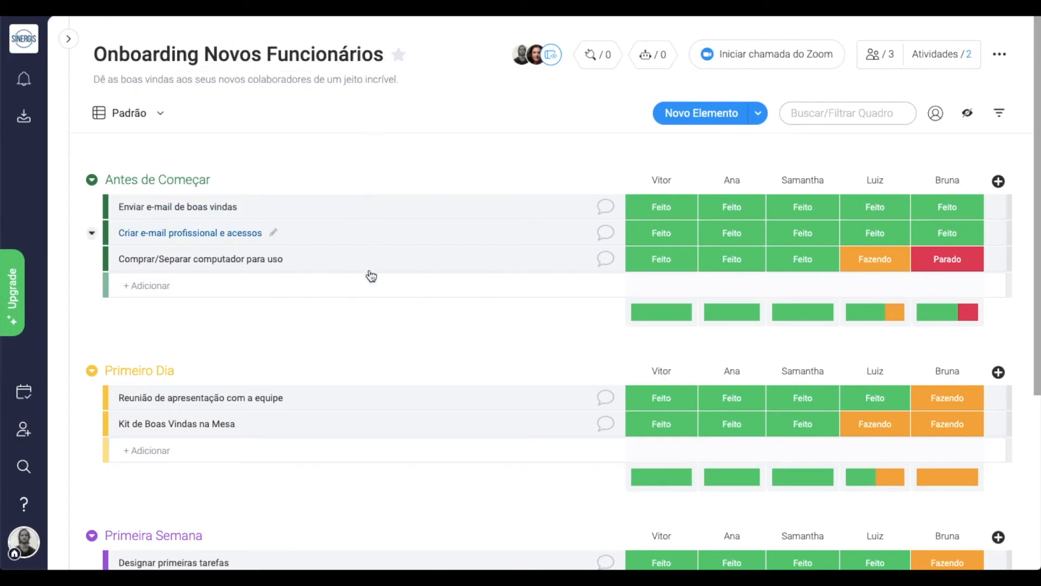
# - Look through the Onboarding Novos Funcionários groups from Antes de Começar to Primeira Semana and check a task's status options
pyautogui.scroll(-1, 372, 334)
pyautogui.scroll(-2, 372, 336)
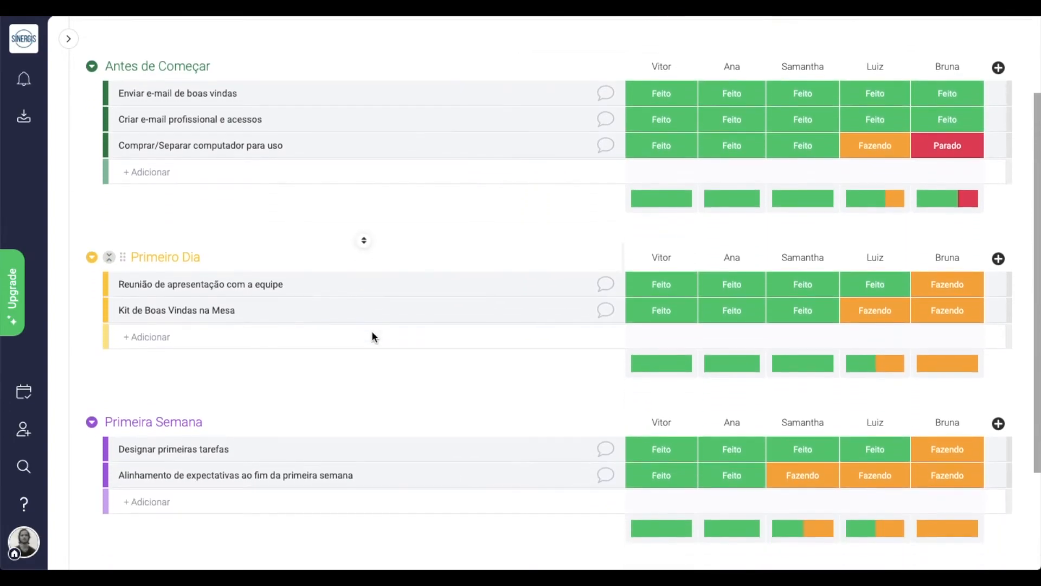
pyautogui.scroll(3, 372, 336)
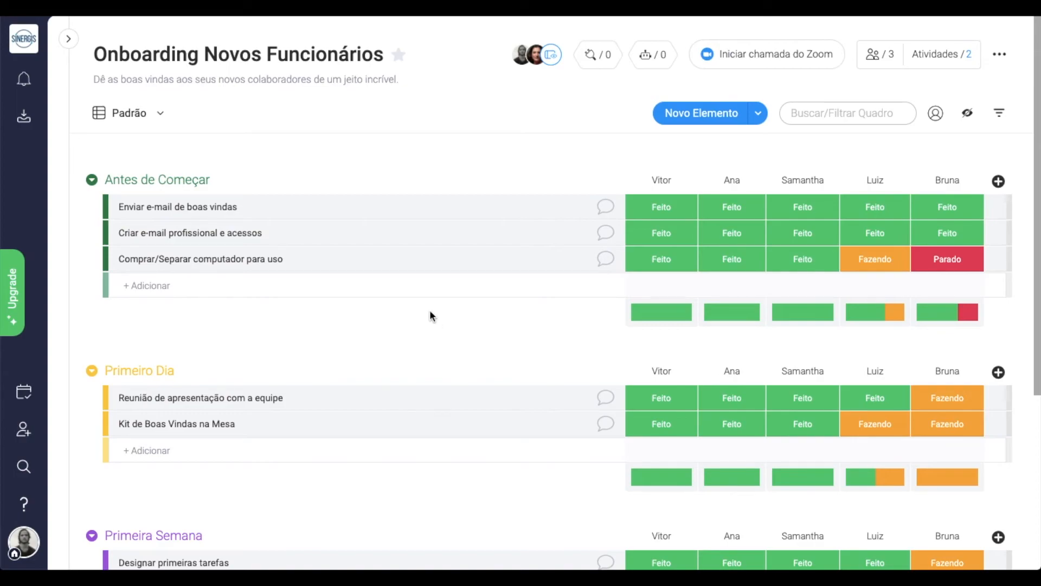
pyautogui.moveTo(661, 184)
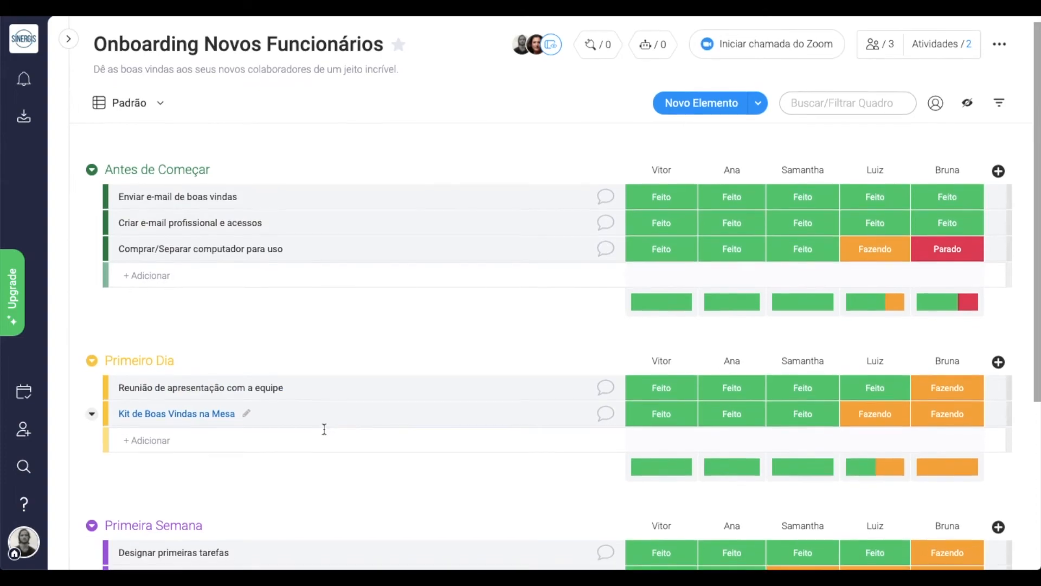
pyautogui.scroll(-3, 325, 435)
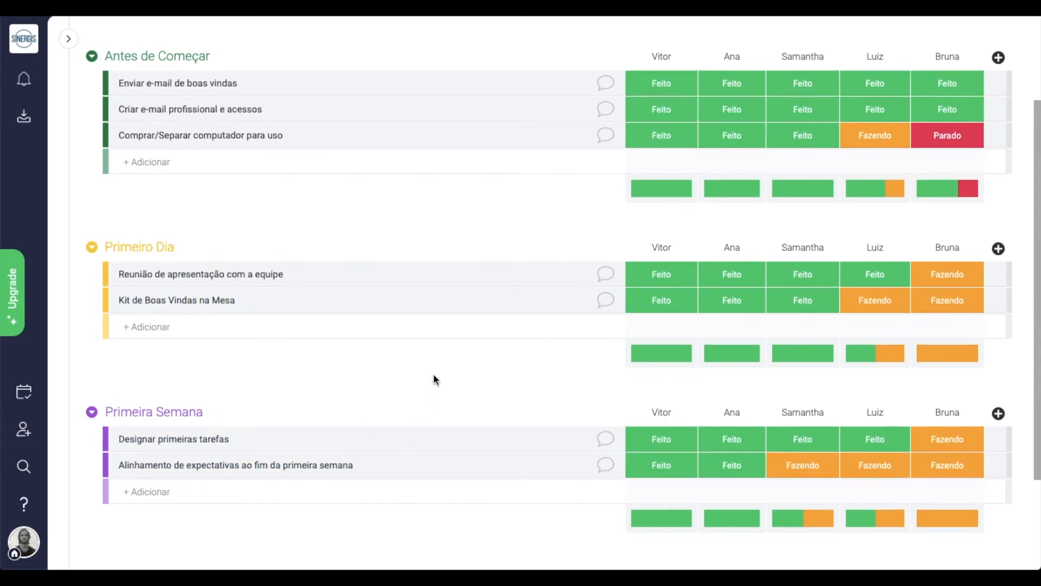
pyautogui.scroll(3, 433, 374)
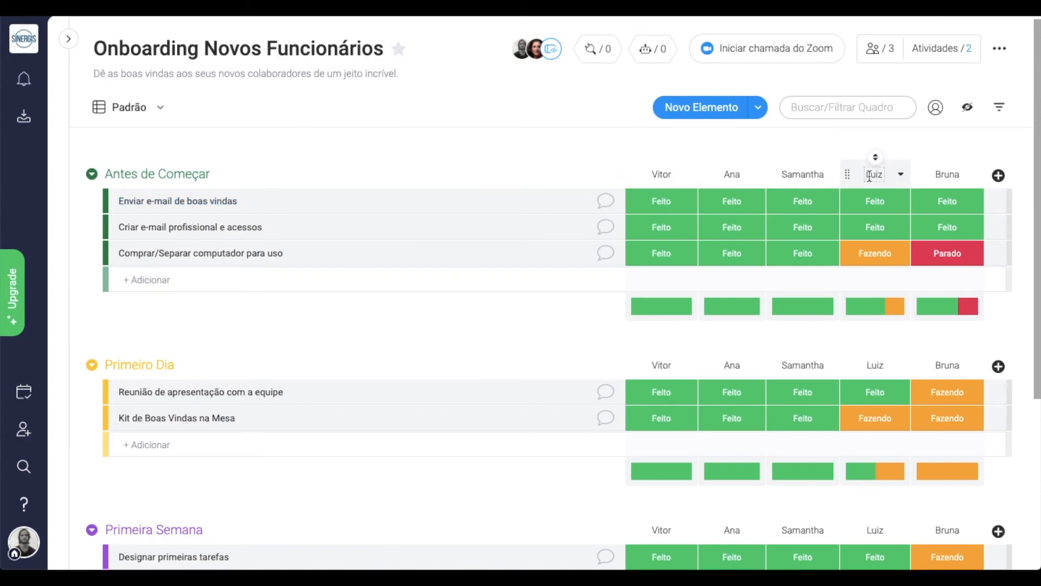
pyautogui.click(878, 204)
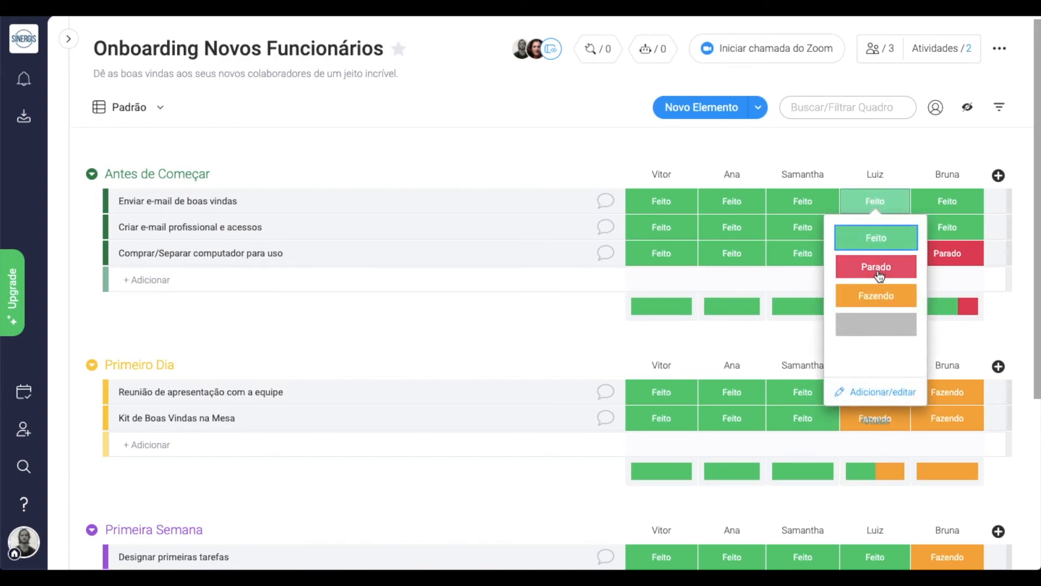
pyautogui.click(867, 238)
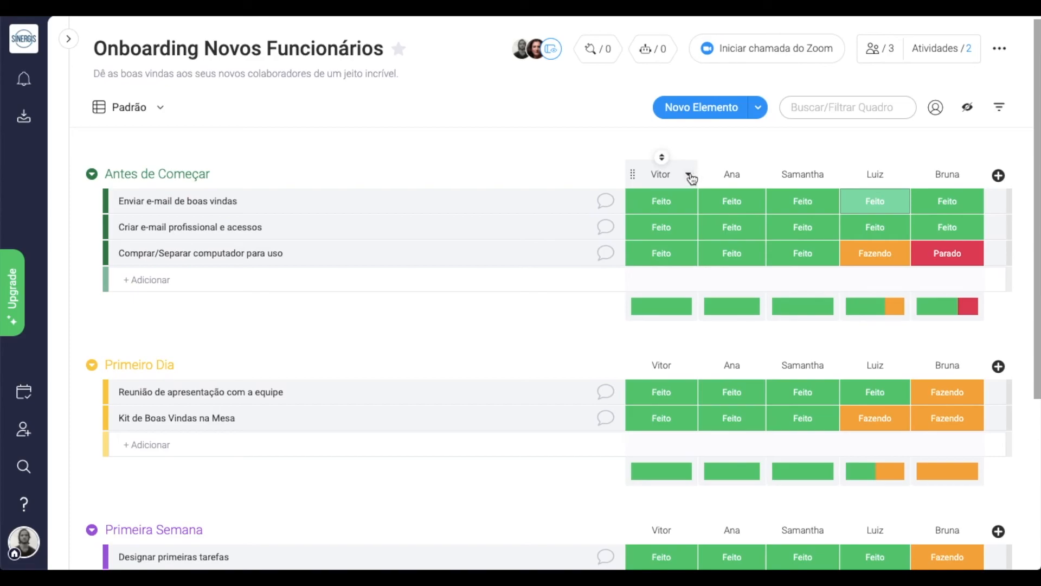
# - Duplicate the first employee's status column on the onboarding board without its values
pyautogui.click(689, 176)
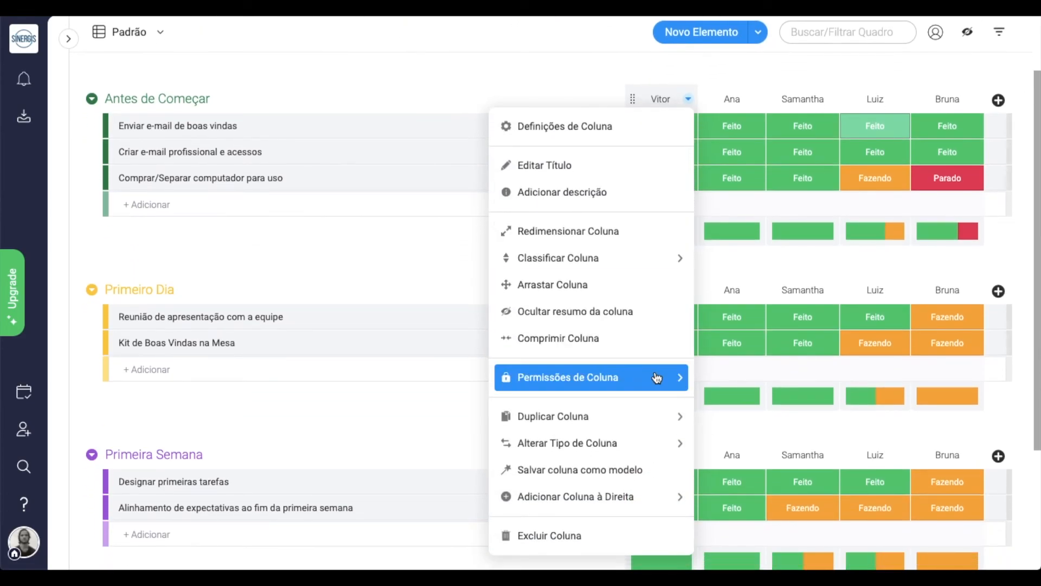
pyautogui.moveTo(658, 411)
pyautogui.click(441, 419)
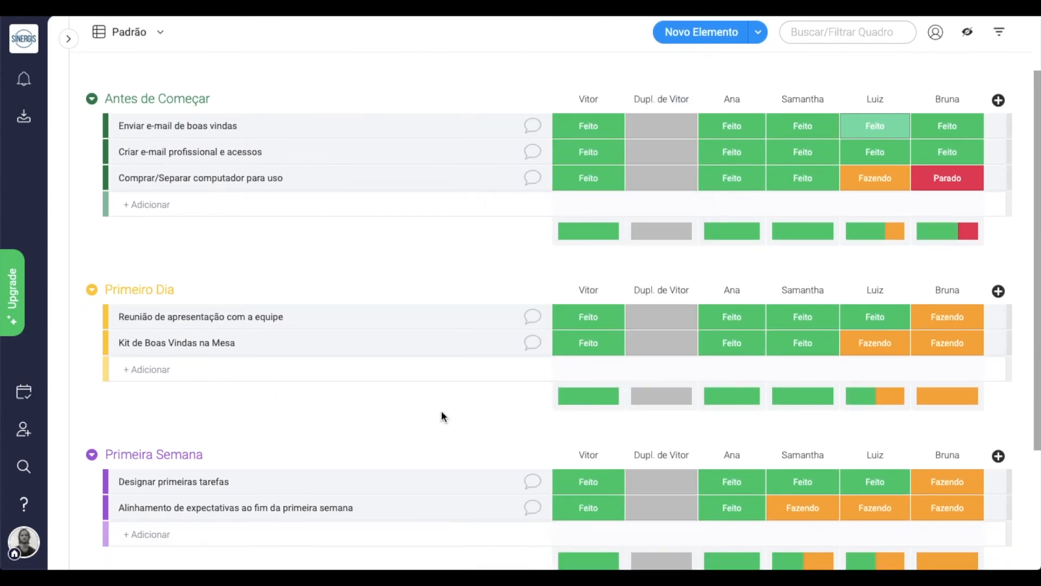
# - Rename the duplicated column with the new employee's name and move it before the other employees' columns
pyautogui.click(665, 104)
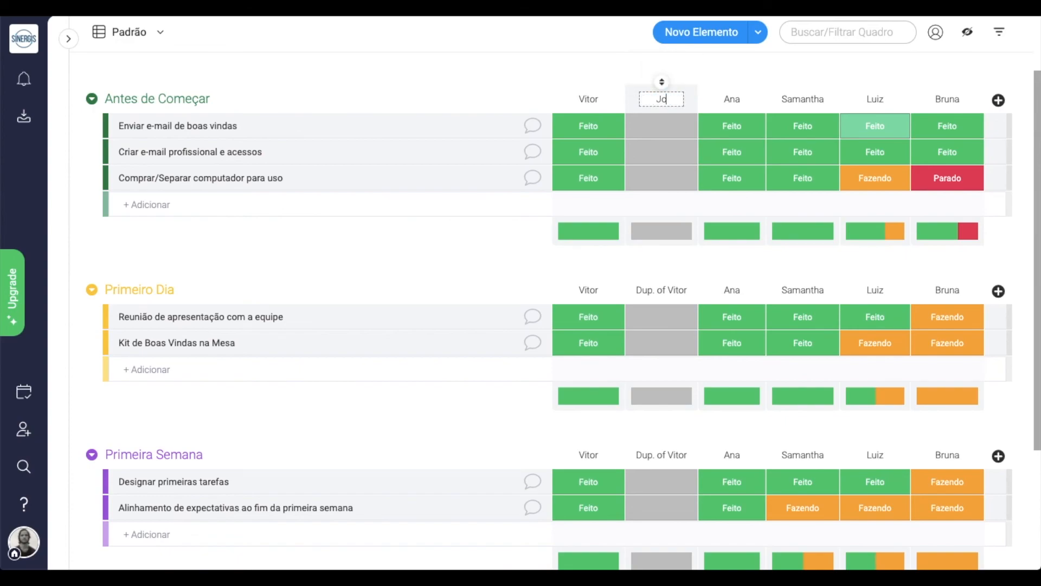
pyautogui.press('Return')
pyautogui.moveTo(633, 97); pyautogui.dragTo(565, 99)
# - Set the first two Antes de Começar tasks to Fazendo in the new employee's column
pyautogui.click(592, 127)
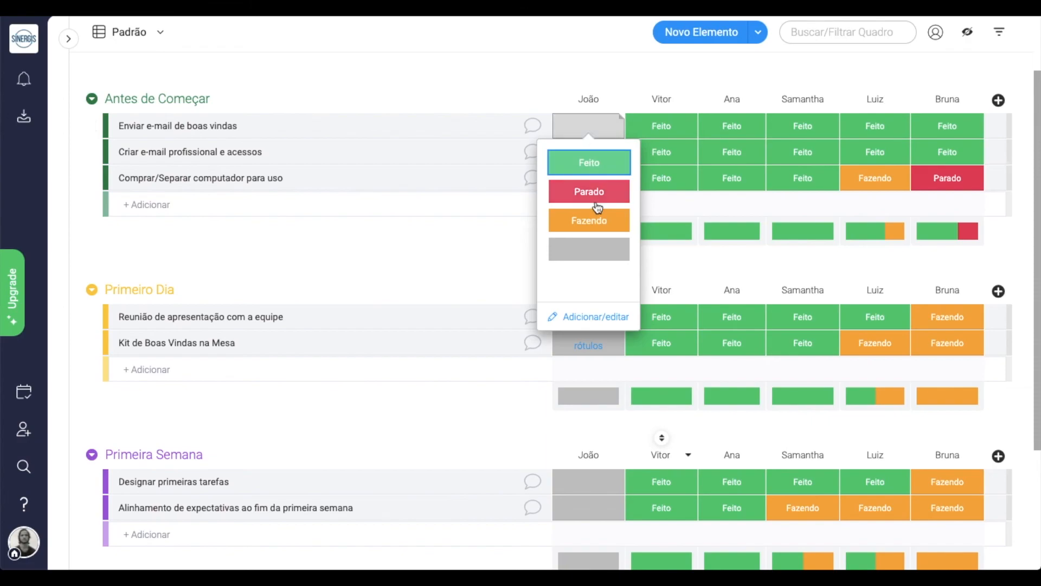
pyautogui.click(597, 220)
pyautogui.click(589, 155)
pyautogui.click(597, 242)
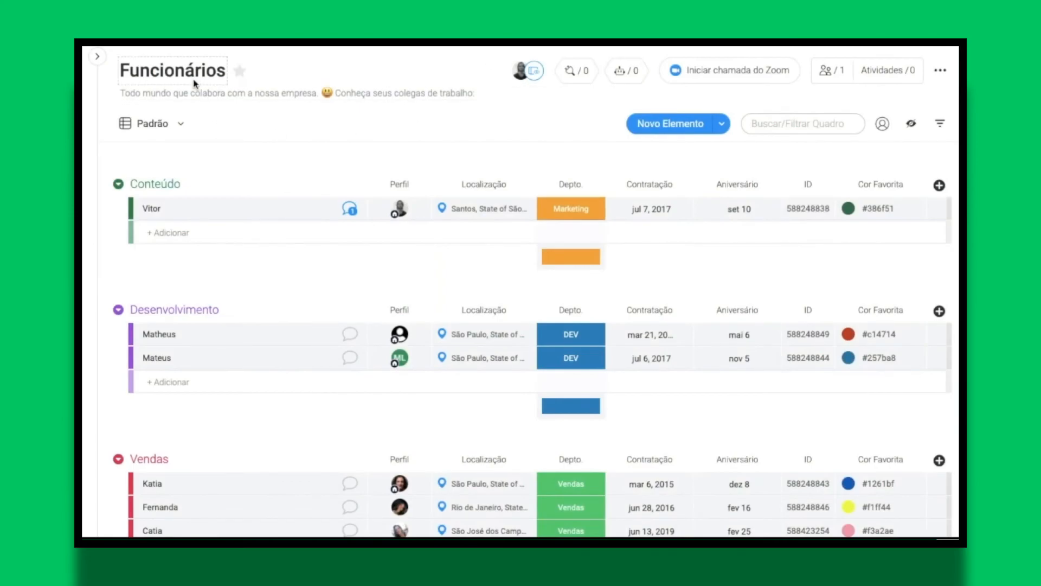
# - Look through the Funcionários board, checking employees' profile contact information and the Depto. labels
pyautogui.scroll(-1, 242, 307)
pyautogui.scroll(-5, 302, 450)
pyautogui.scroll(6, 302, 448)
pyautogui.moveTo(400, 211)
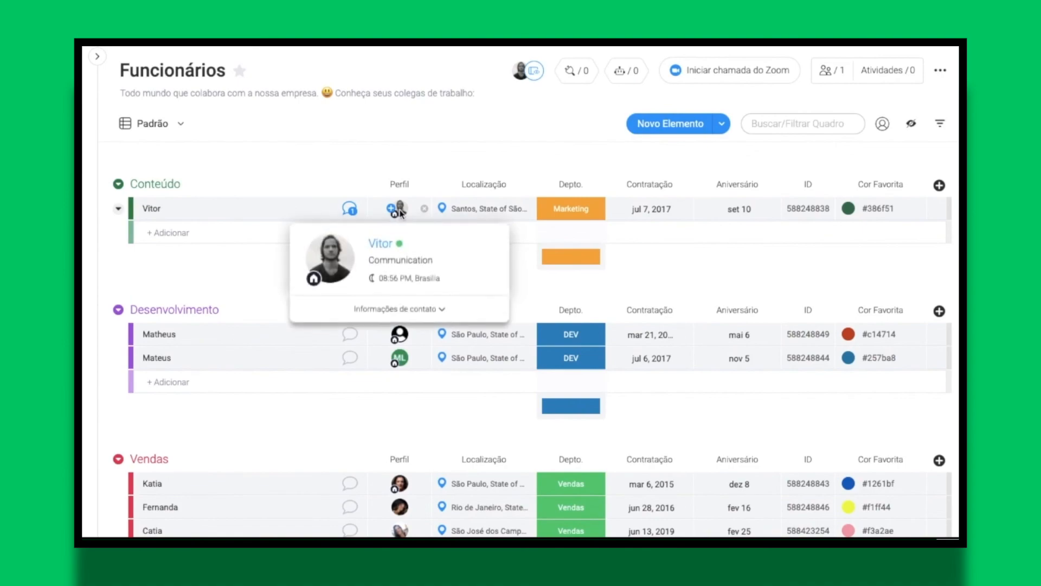
pyautogui.click(398, 309)
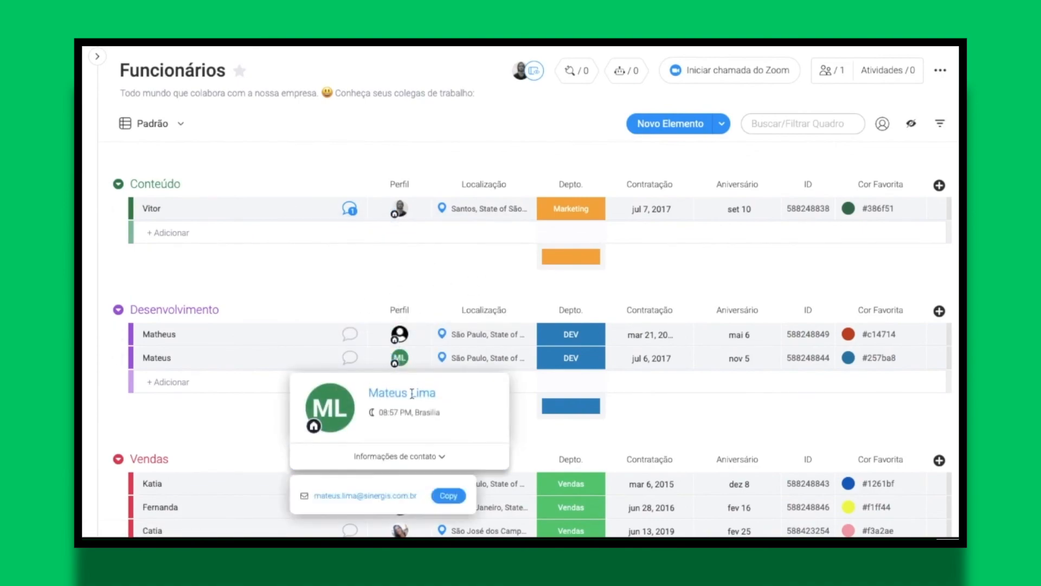
pyautogui.click(571, 209)
pyautogui.click(670, 197)
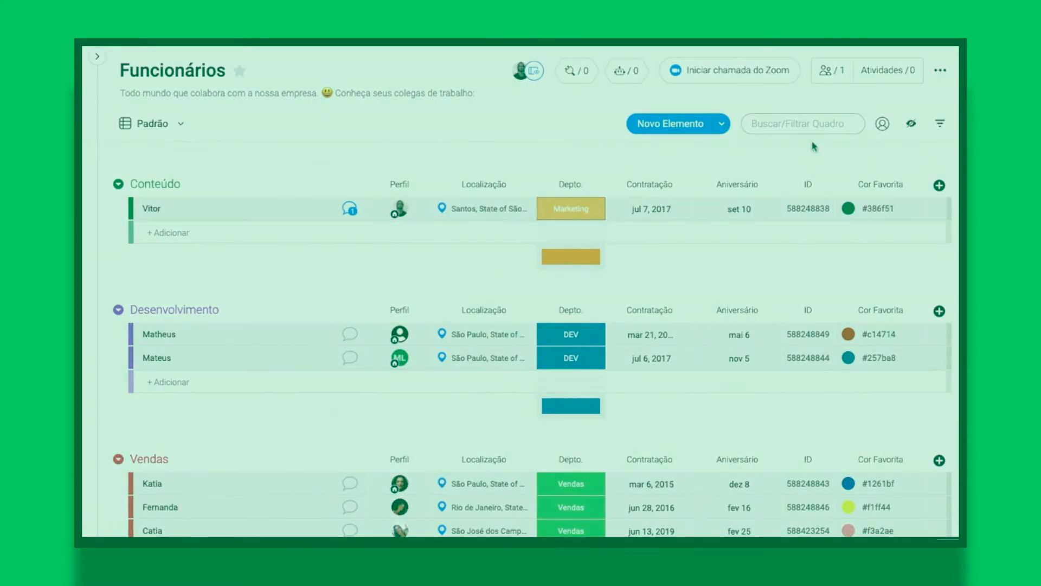